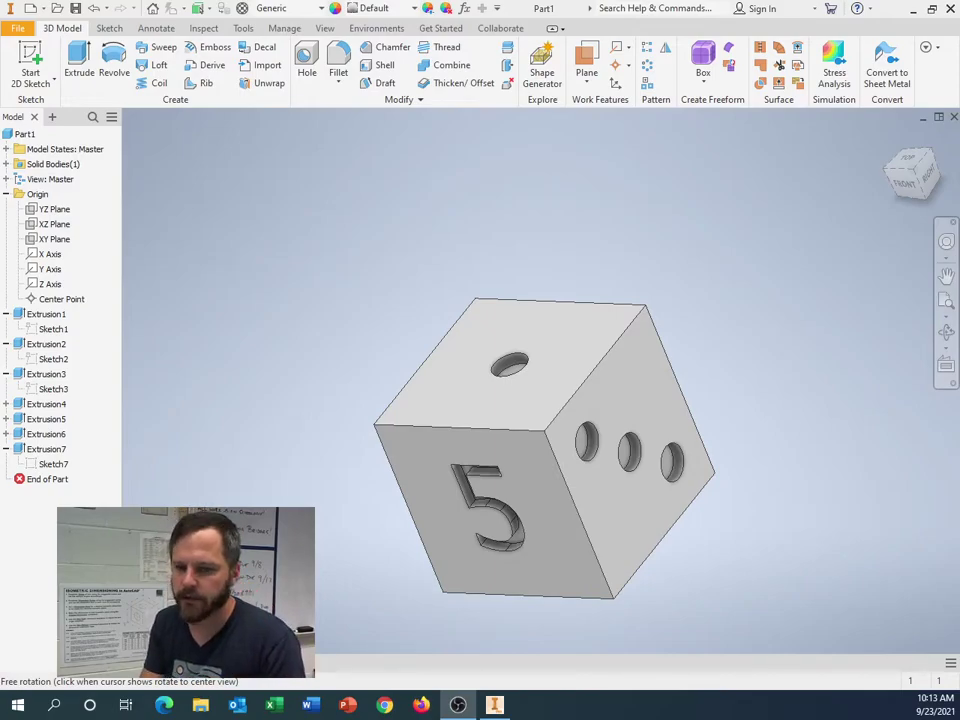
- Start a constant fillet on the die, discarding the mistyped radius so it reads 2 mm
shift+middle_drag(686, 271, 631, 301)
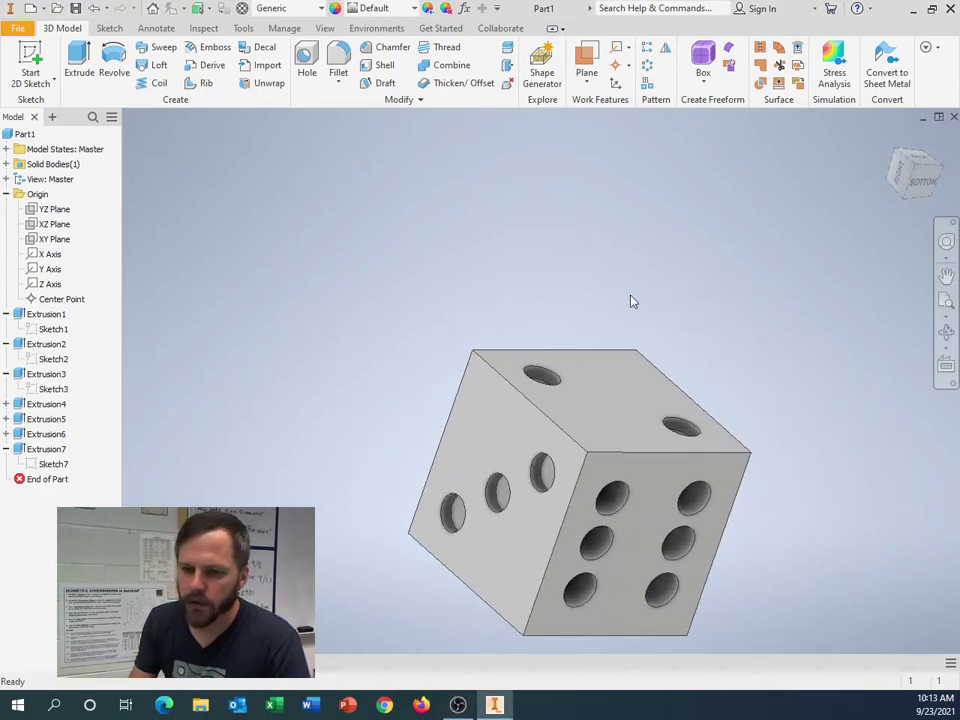
key(slash)
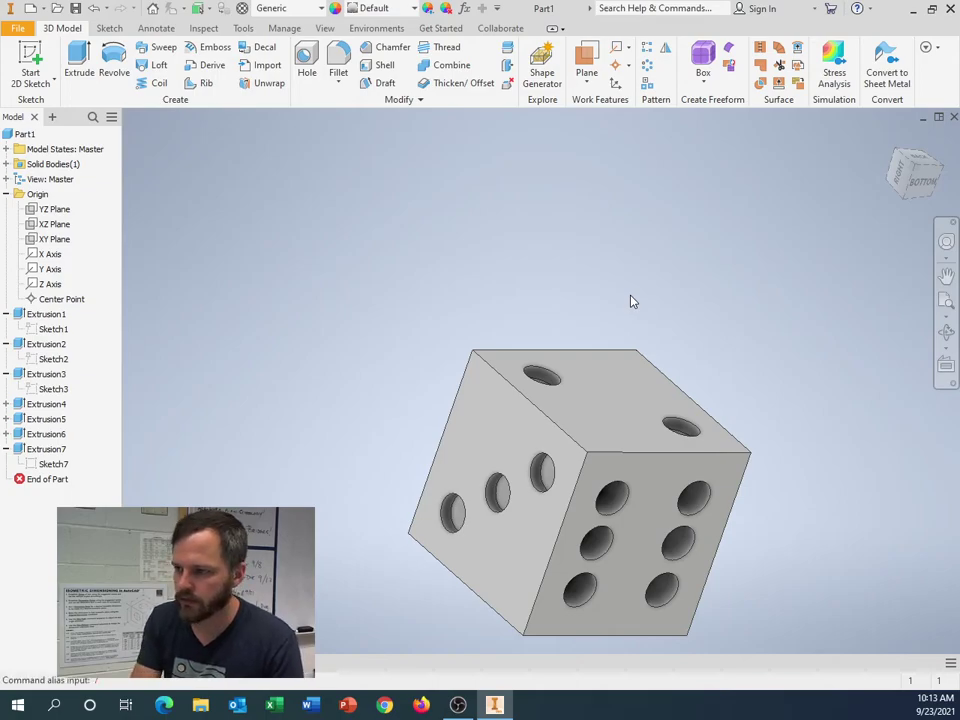
key(6)
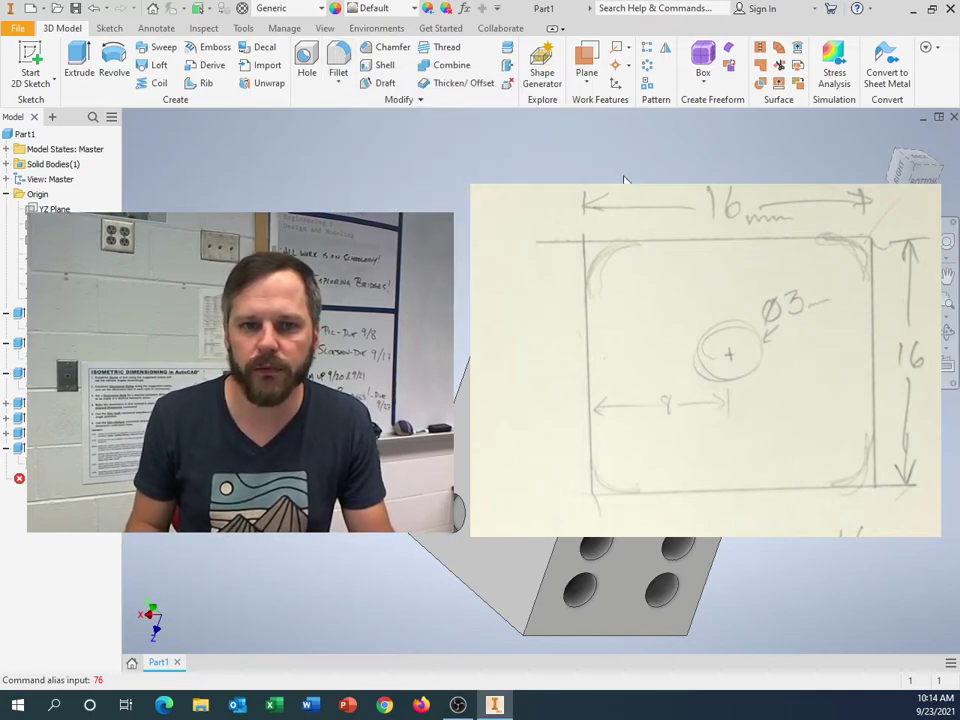
scroll(624, 180, up, 3)
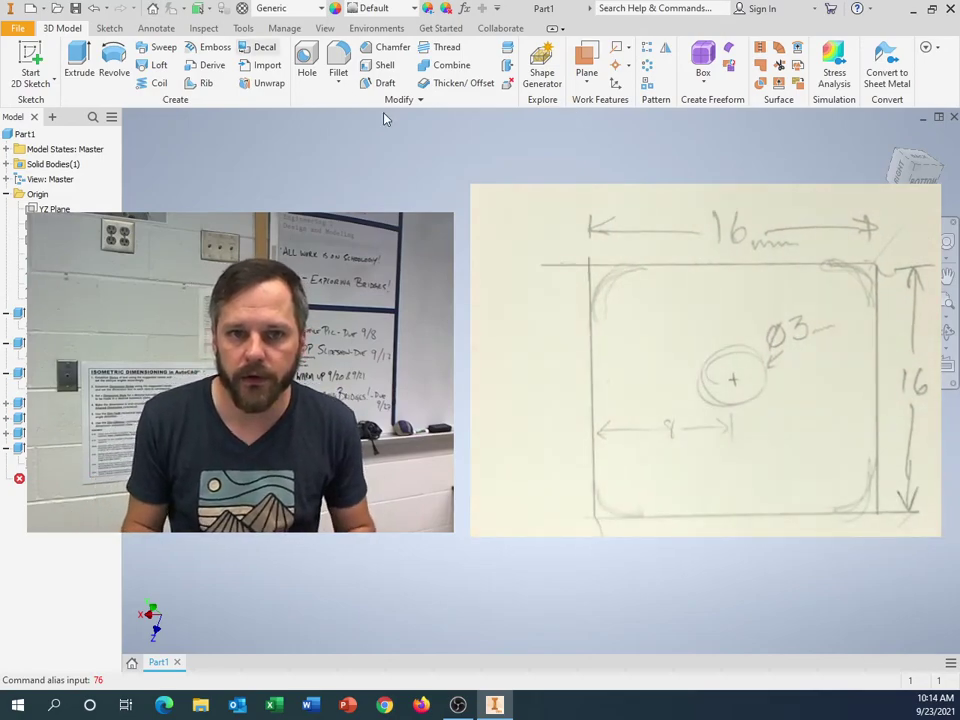
click(340, 62)
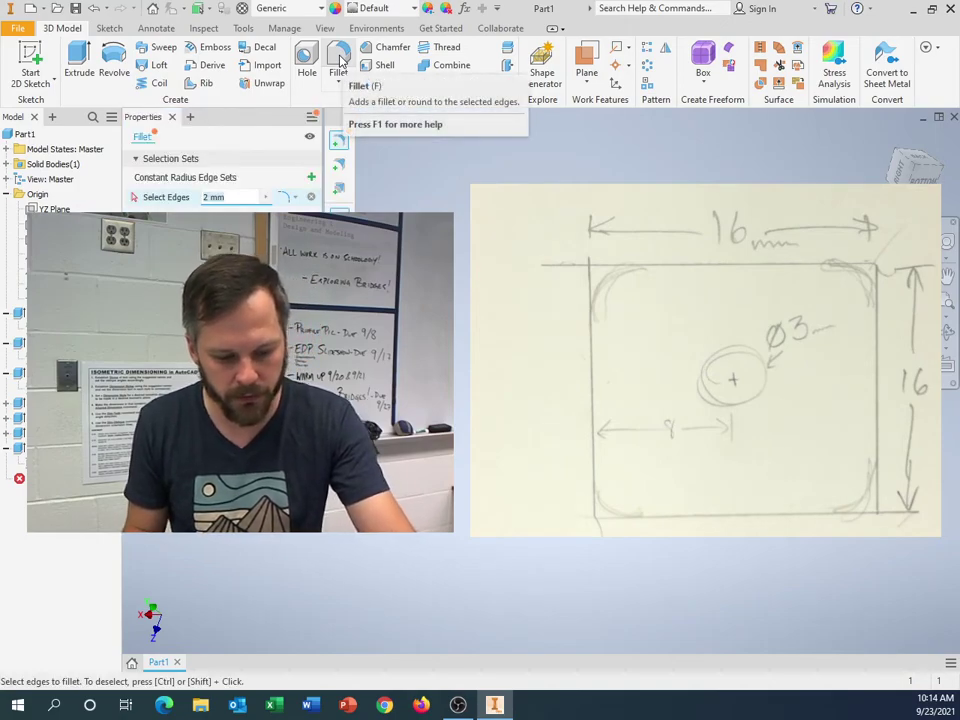
text(6557)
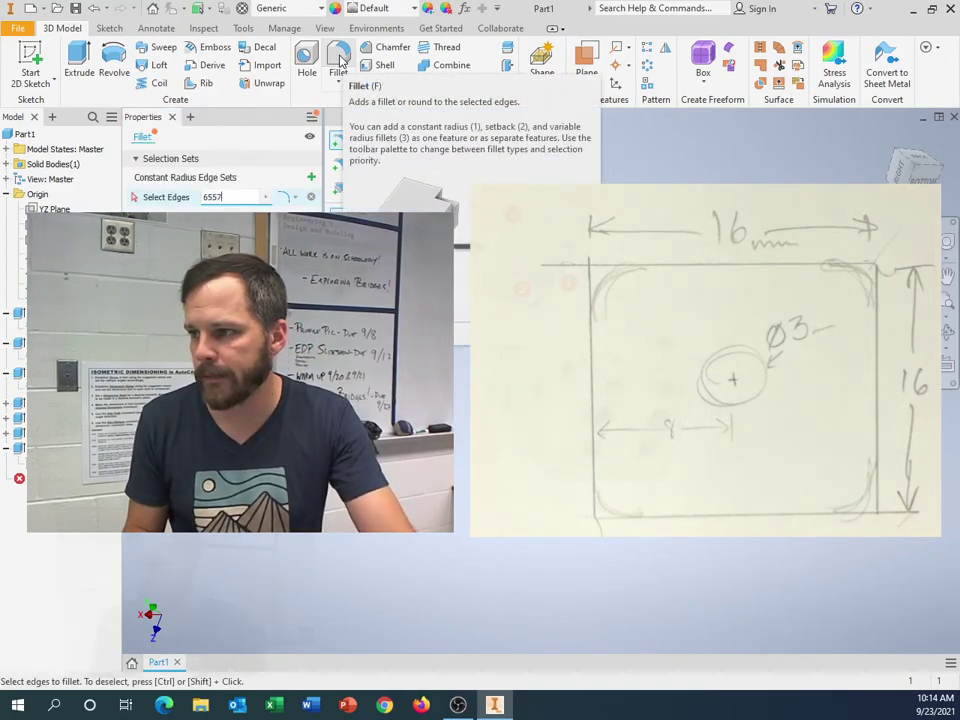
text(8)
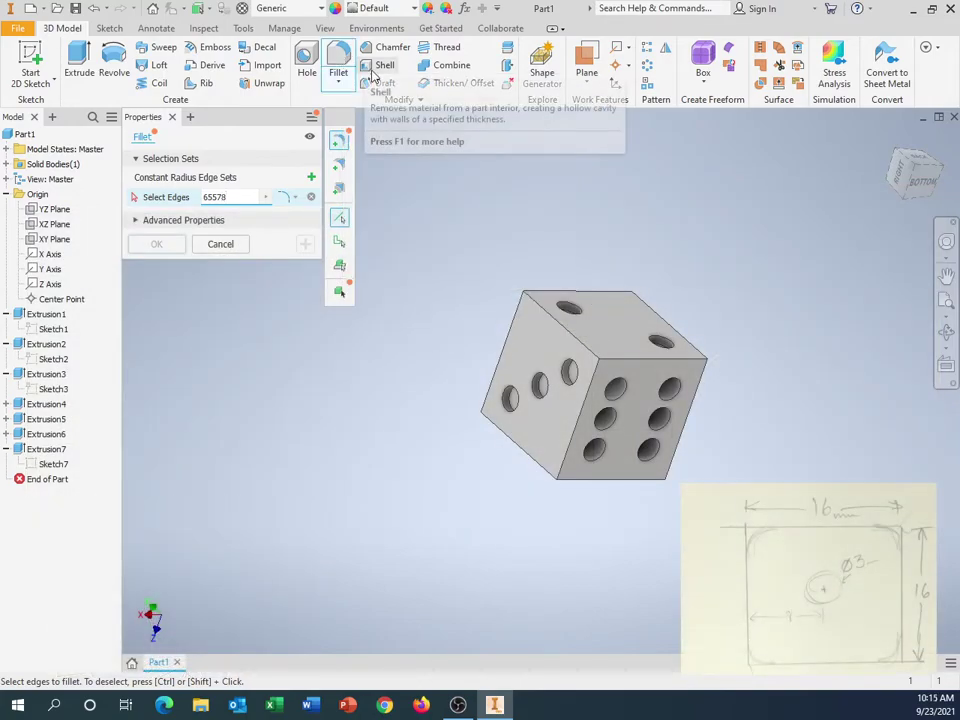
key(BackSpace)
key(BackSpace)
key(BackSpace)
key(BackSpace)
key(BackSpace)
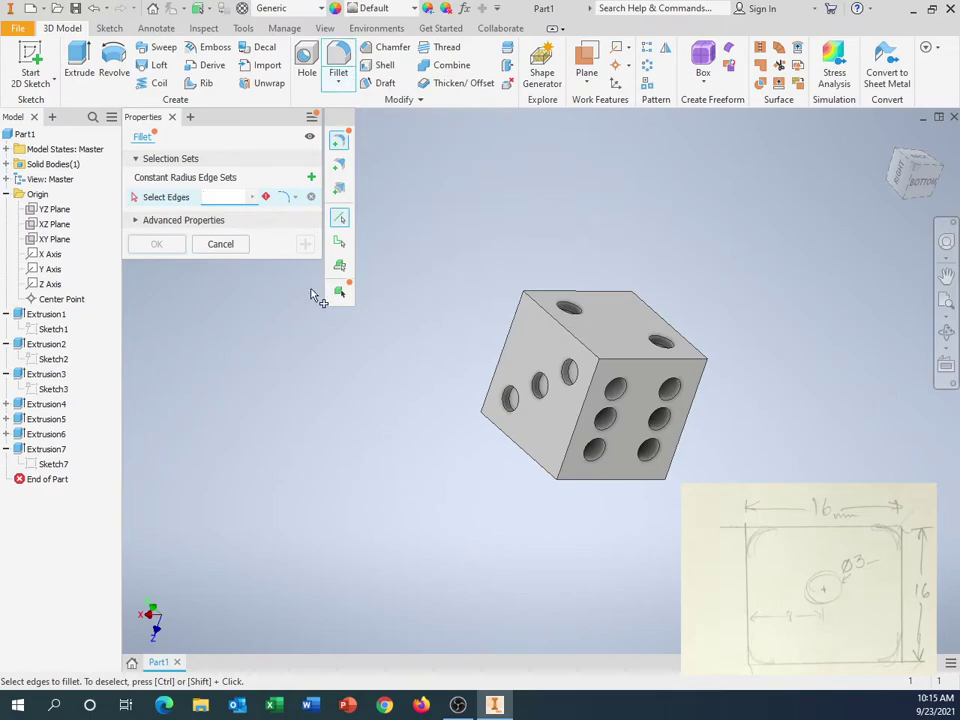
click(338, 64)
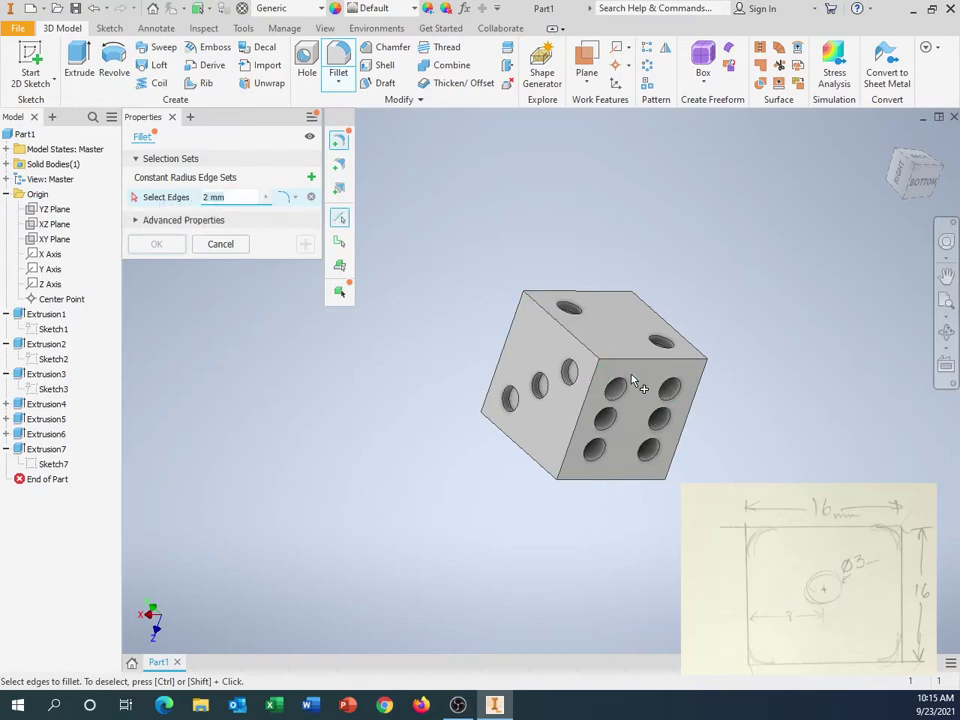
- Select the die's top edge for filleting and inspect it from several angles
click(584, 345)
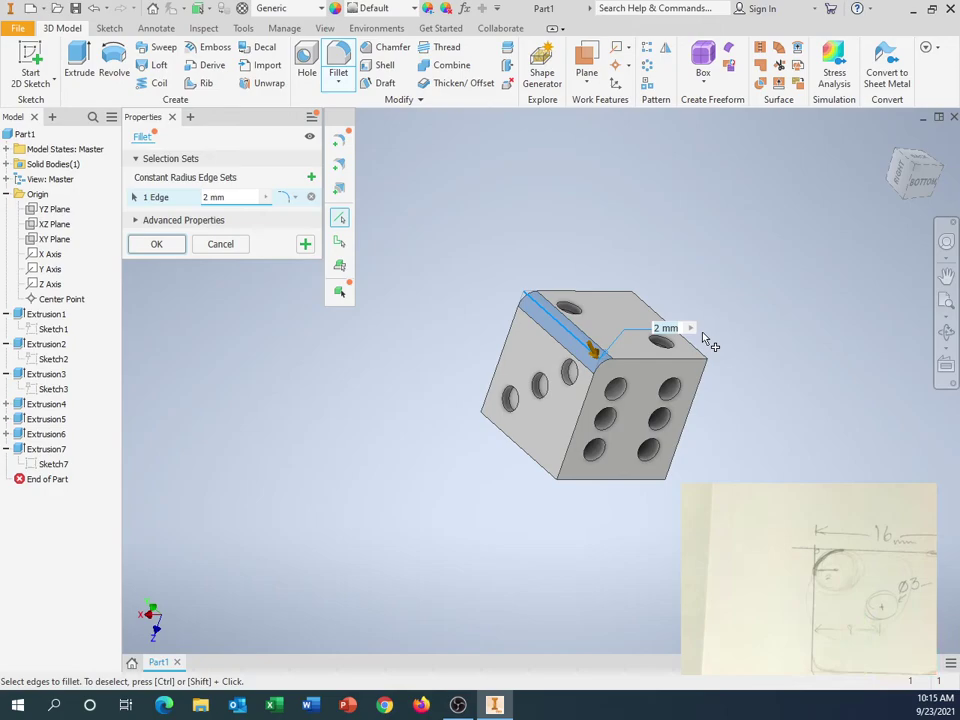
shift+middle_drag(681, 409, 648, 401)
scroll(583, 355, up, 5)
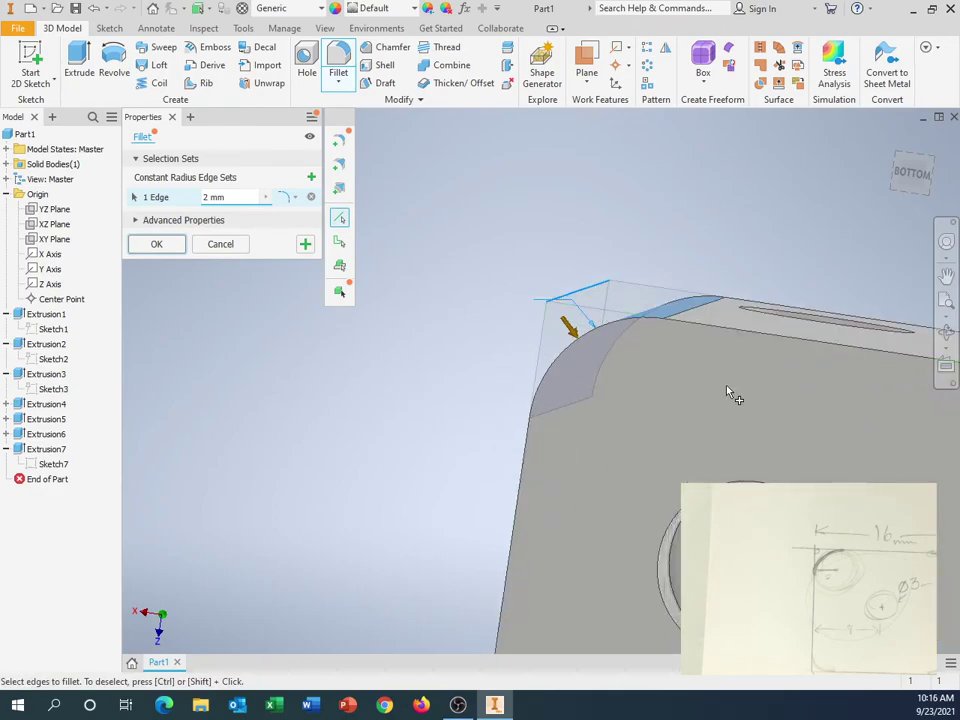
middle_drag(733, 394, 600, 304)
scroll(595, 305, down, 1)
scroll(600, 310, down, 3)
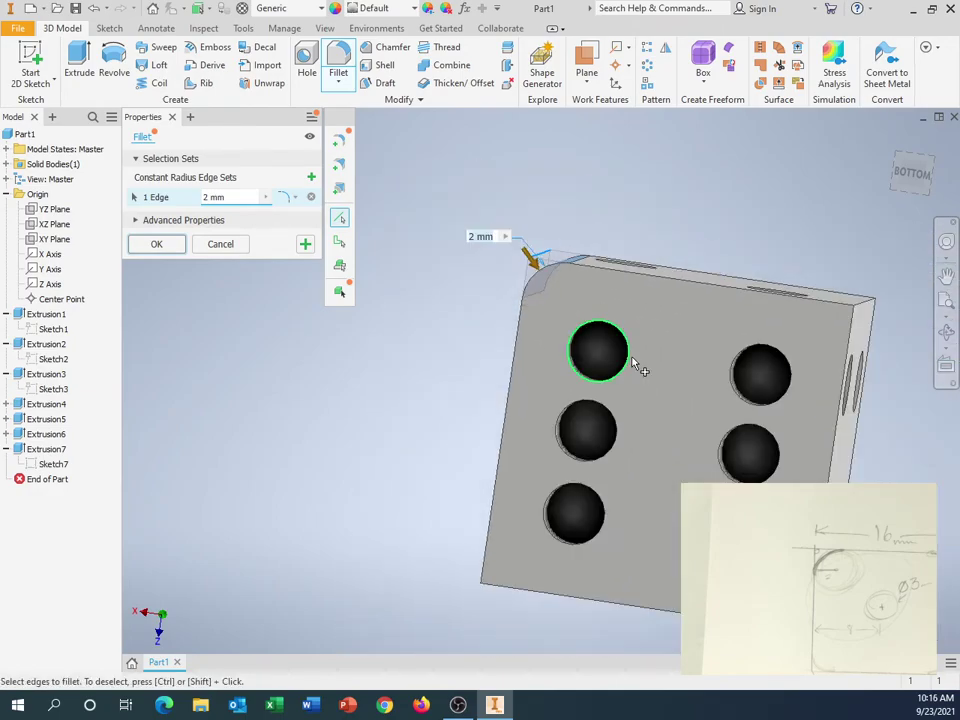
shift+middle_drag(660, 388, 593, 302)
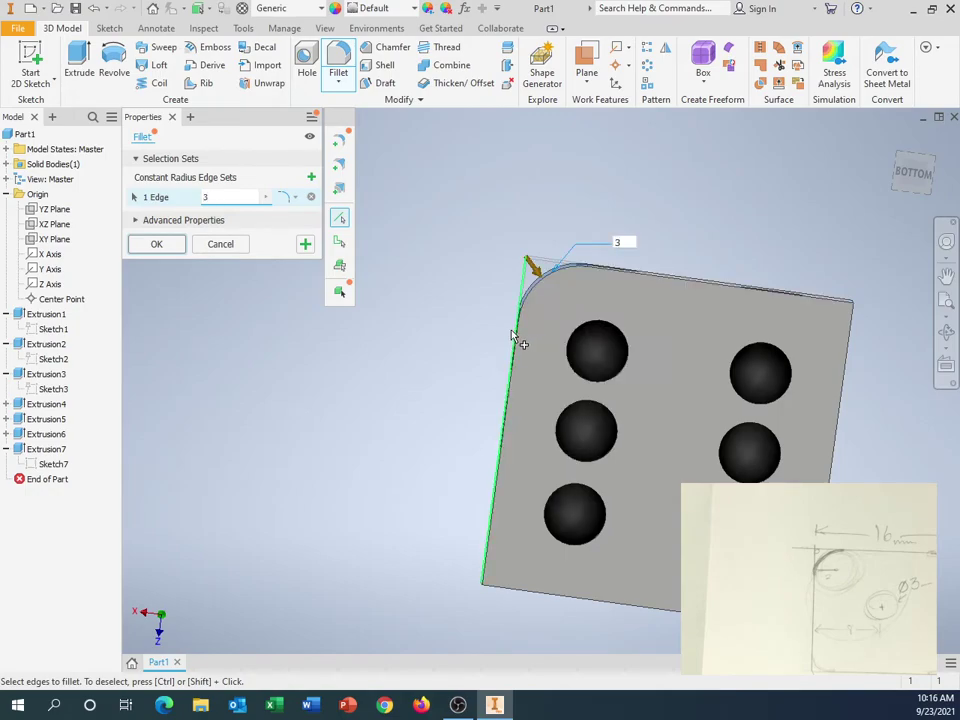
- Set the fillet radius to 2 mm and apply it, creating Fillet1
key(BackSpace)
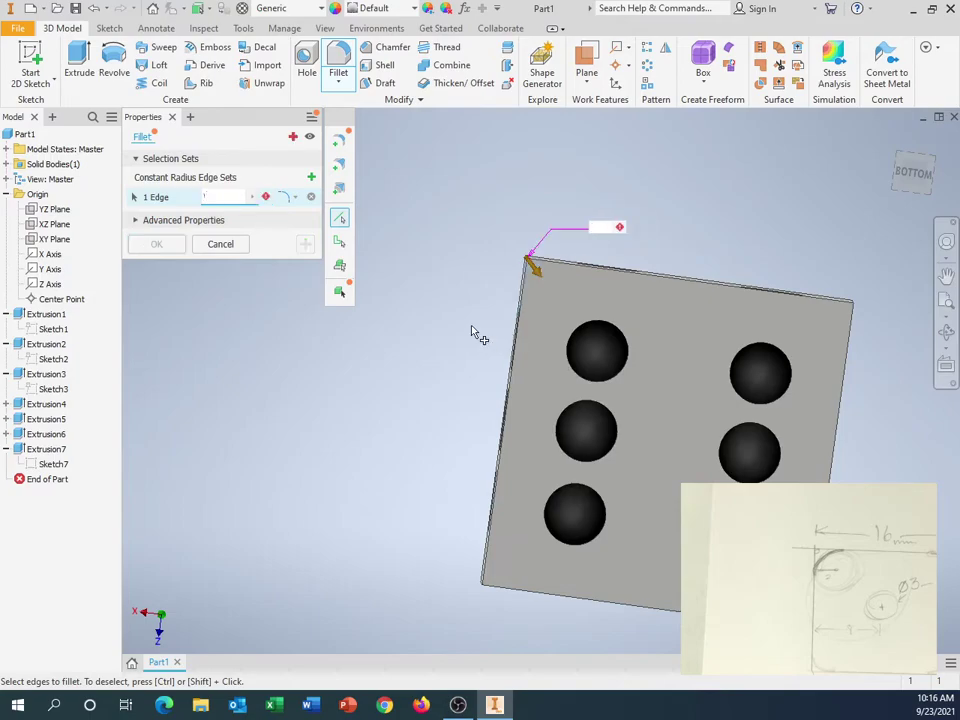
text(2)
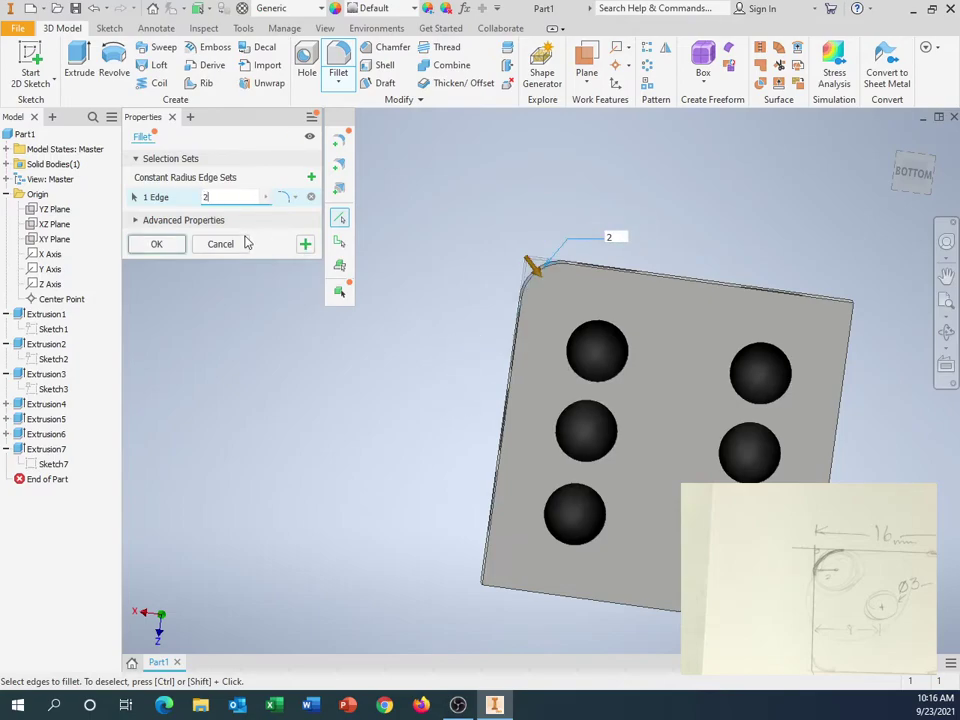
click(156, 245)
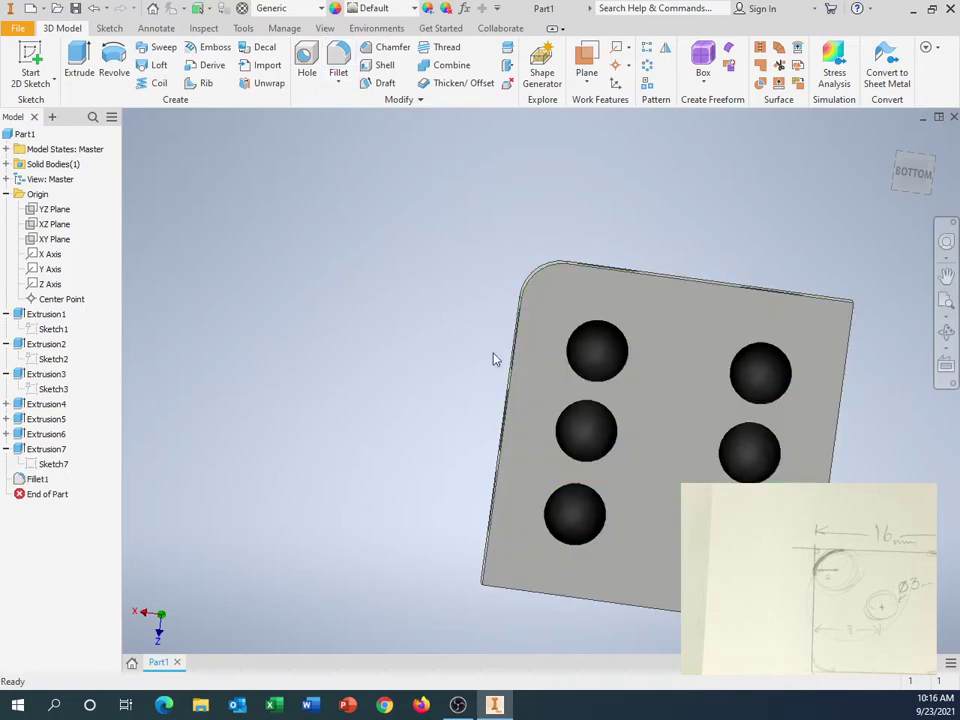
scroll(398, 440, down, 3)
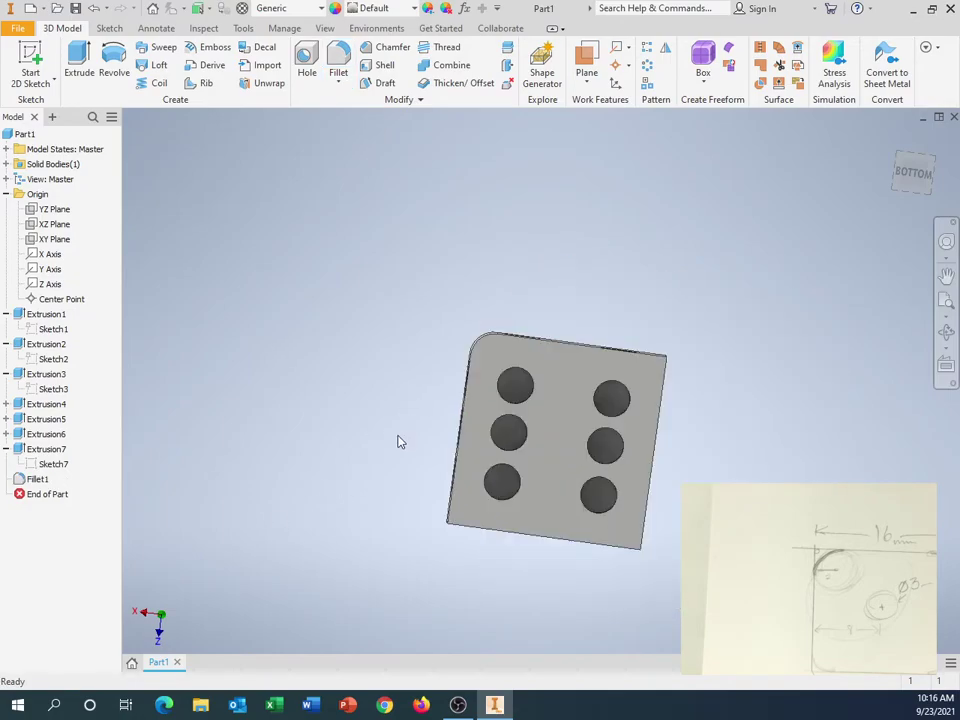
scroll(398, 441, up, 2)
shift+middle_drag(398, 435, 280, 527)
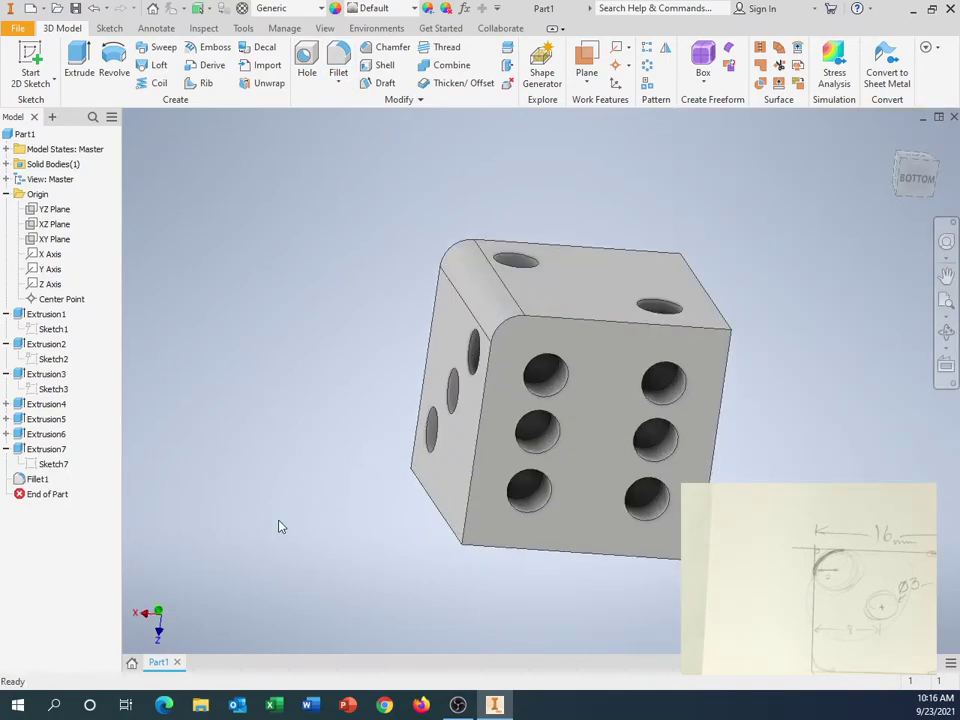
- Edit Fillet1 and add the top and vertical edges of the die
double_click(38, 480)
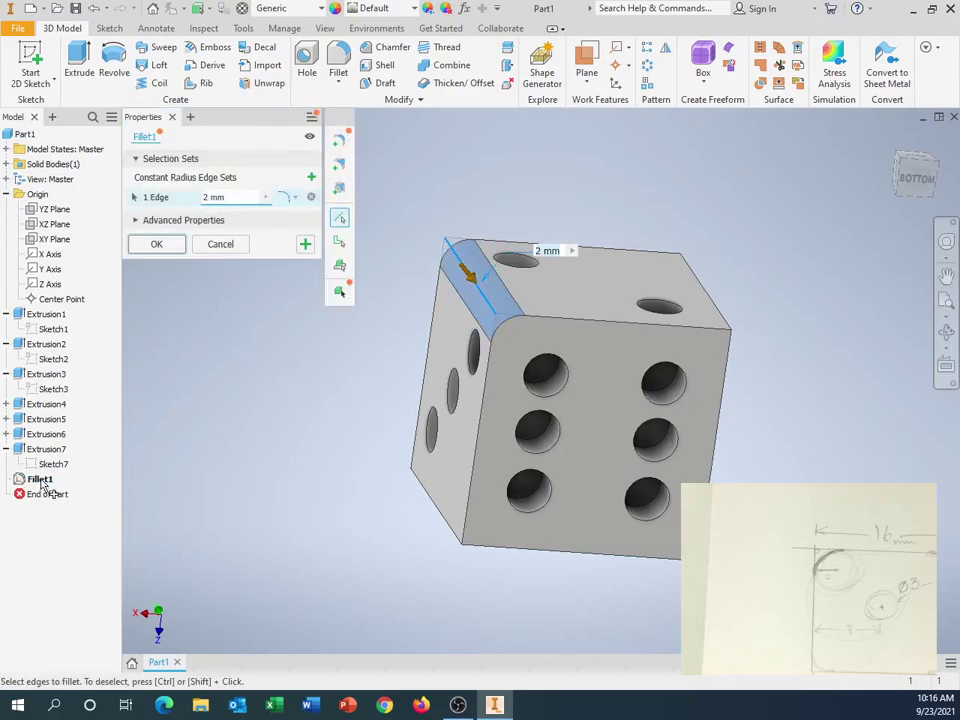
click(484, 414)
click(582, 322)
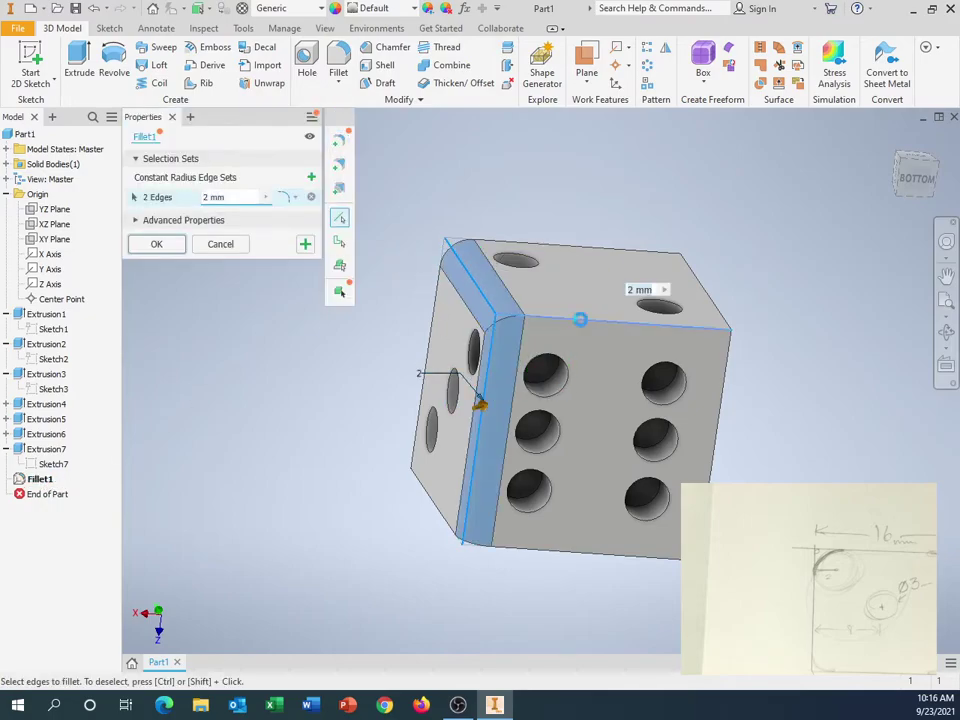
click(574, 250)
click(707, 283)
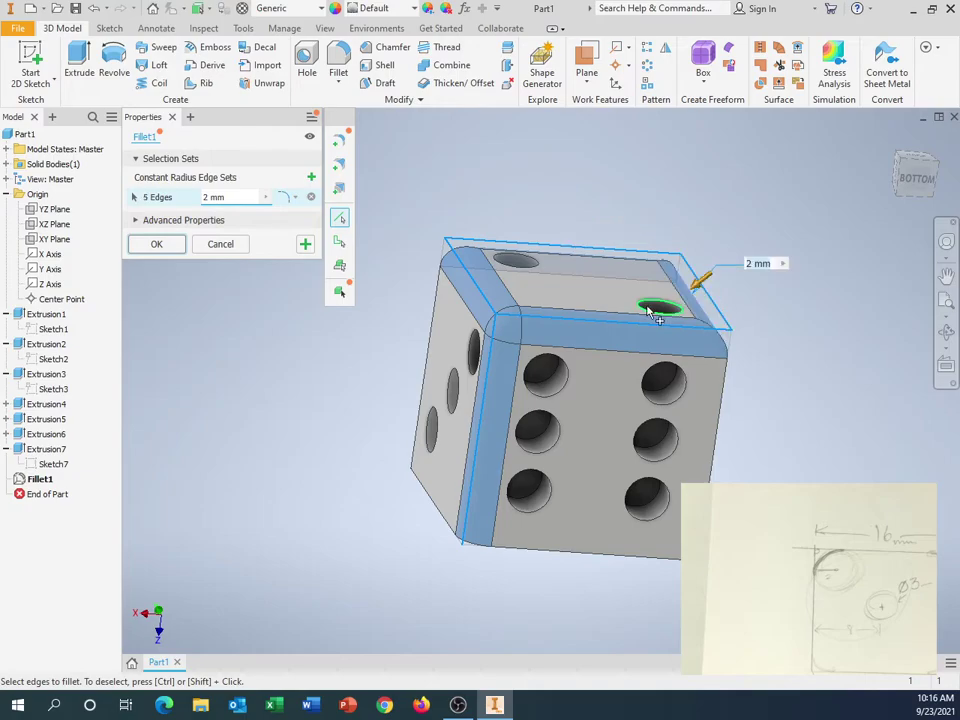
click(430, 352)
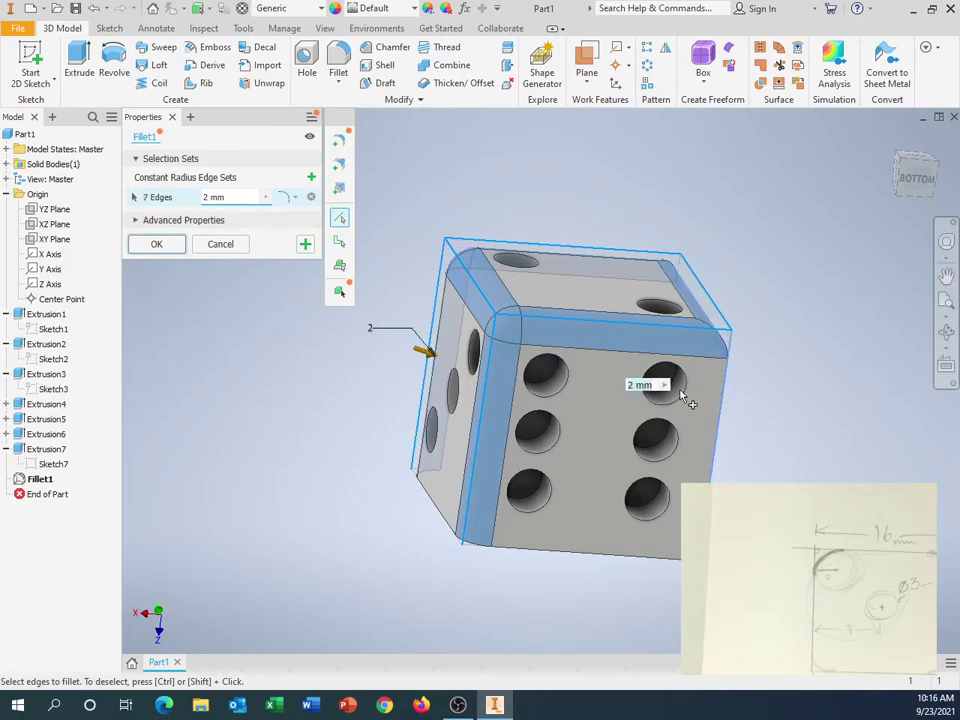
click(688, 400)
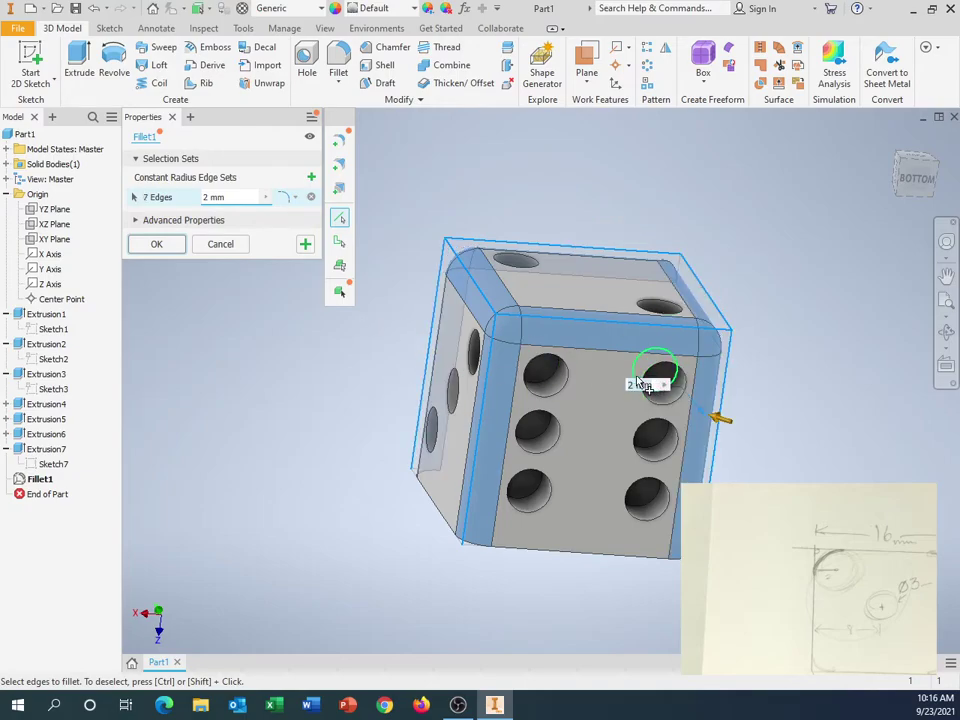
- Add the bottom and remaining edges, then apply the 2 mm fillet to all 12
click(583, 558)
click(440, 518)
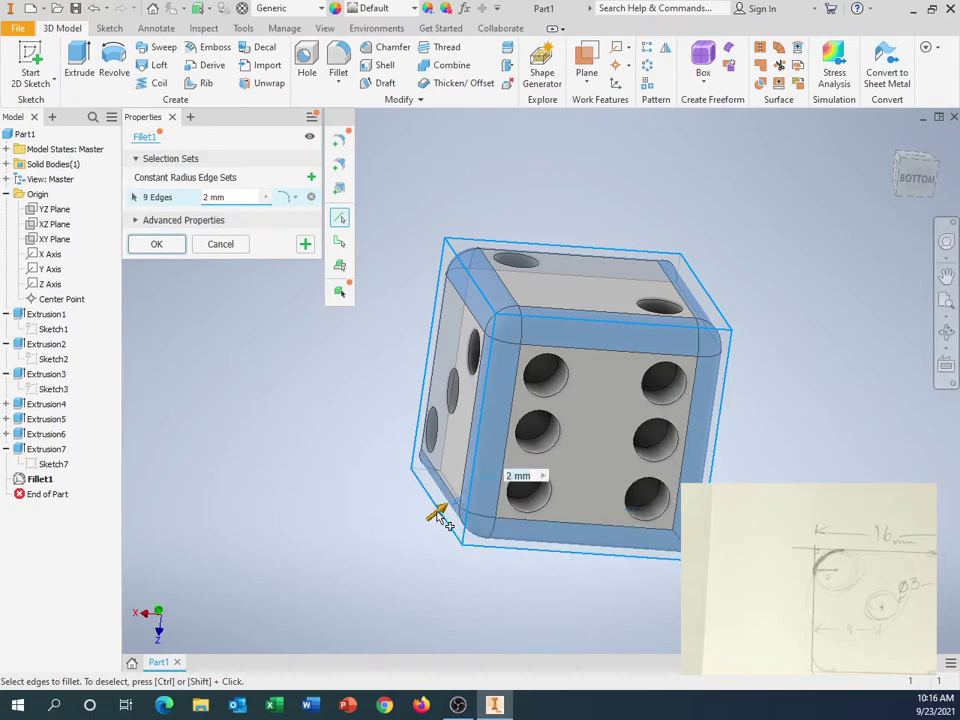
click(601, 487)
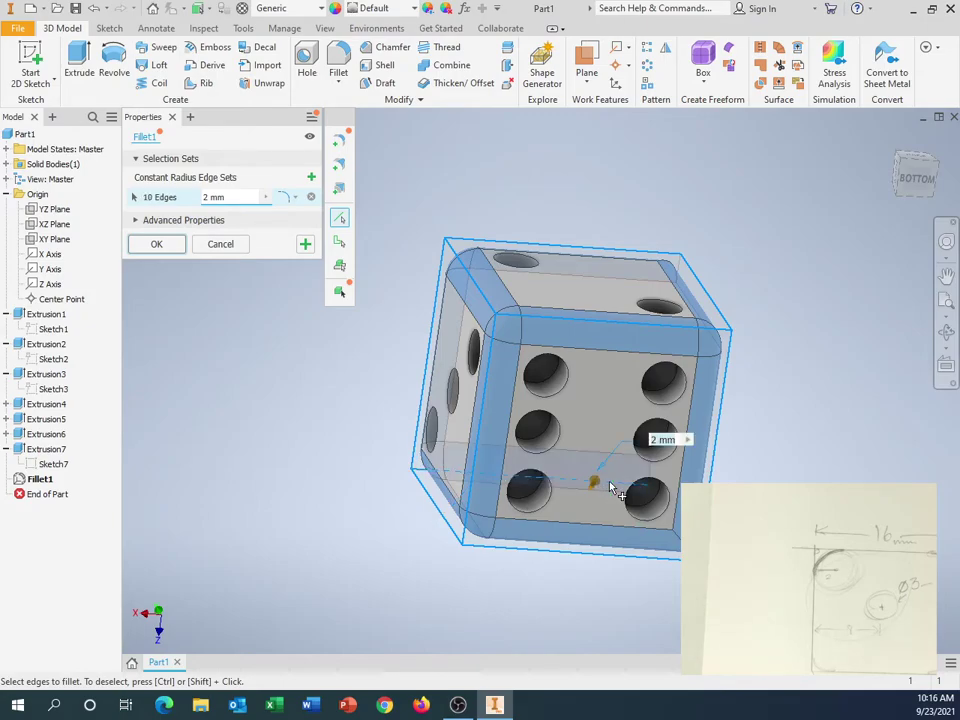
shift+middle_drag(600, 500, 700, 520)
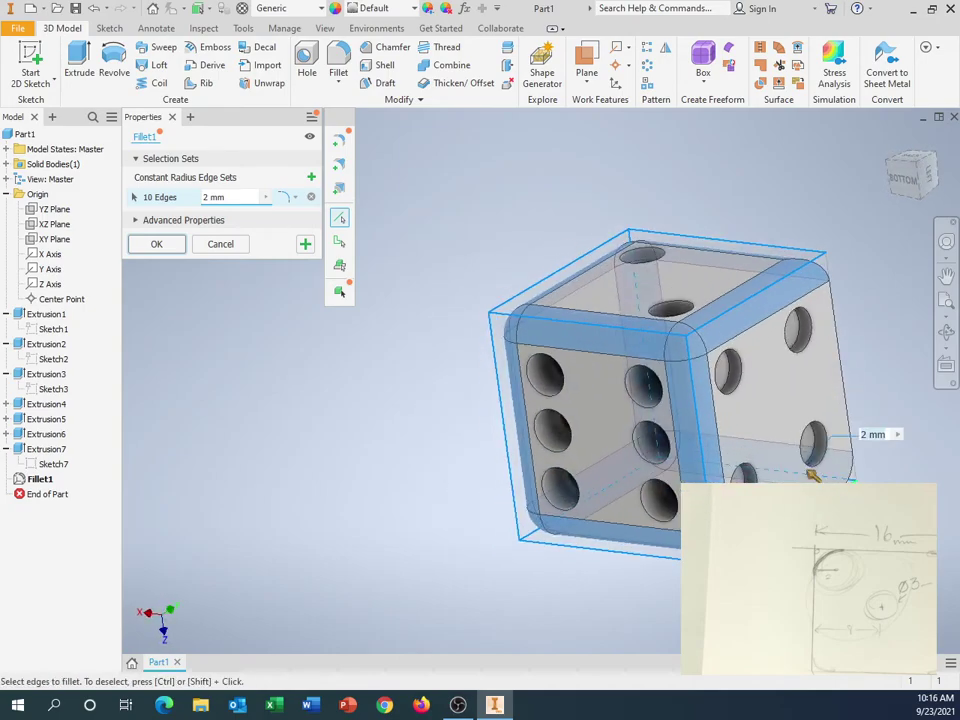
click(848, 398)
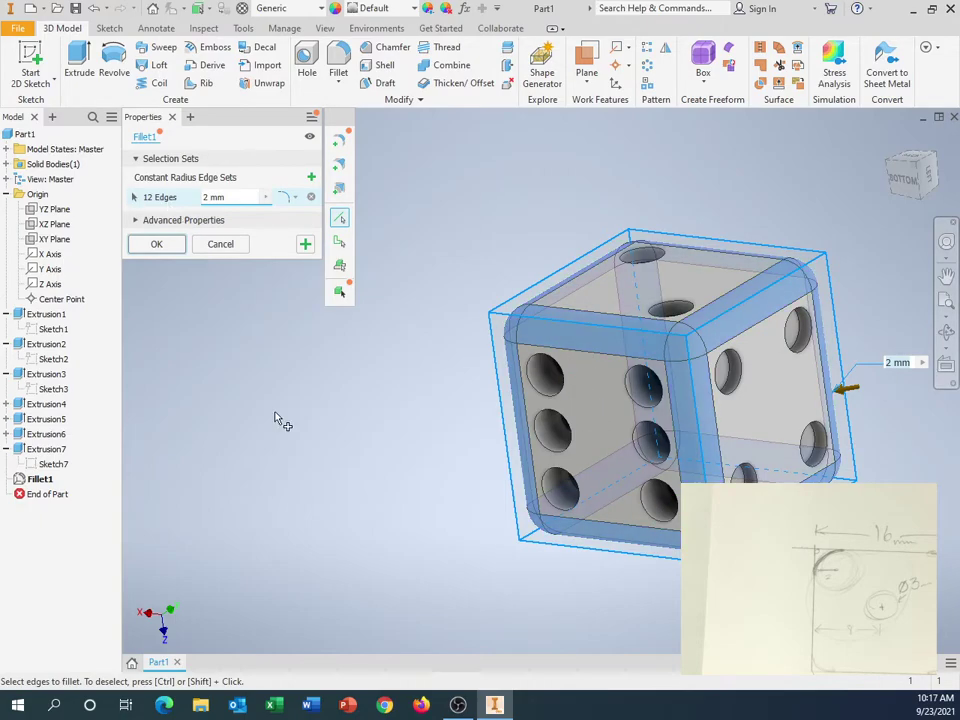
shift+middle_drag(340, 291, 303, 277)
click(156, 246)
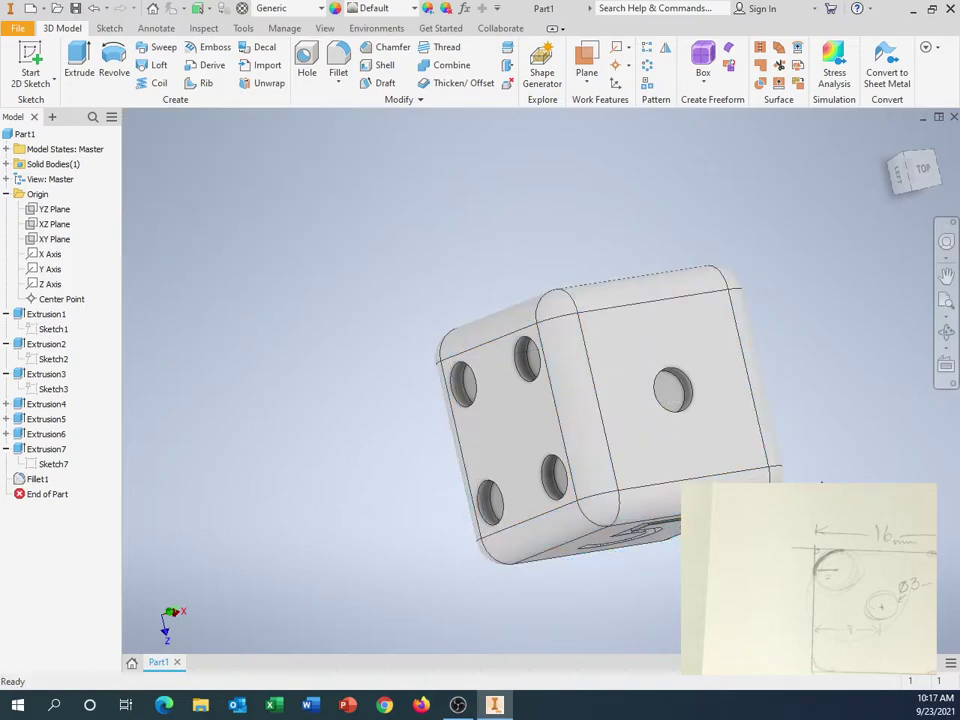
scroll(681, 407, up, 3)
scroll(681, 407, down, 5)
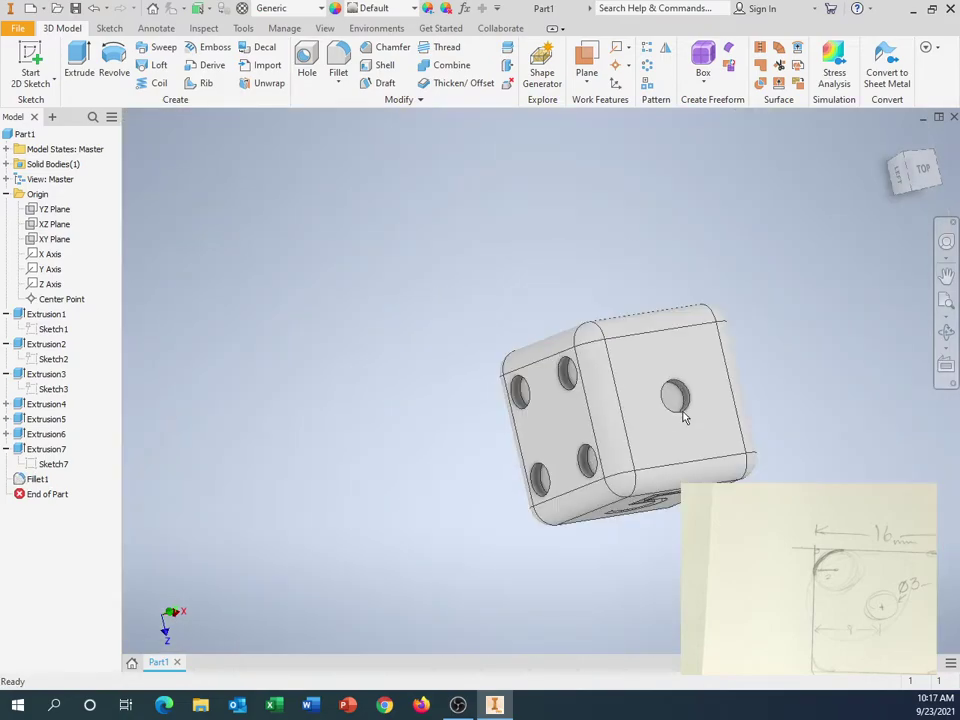
shift+middle_drag(811, 485, 719, 178)
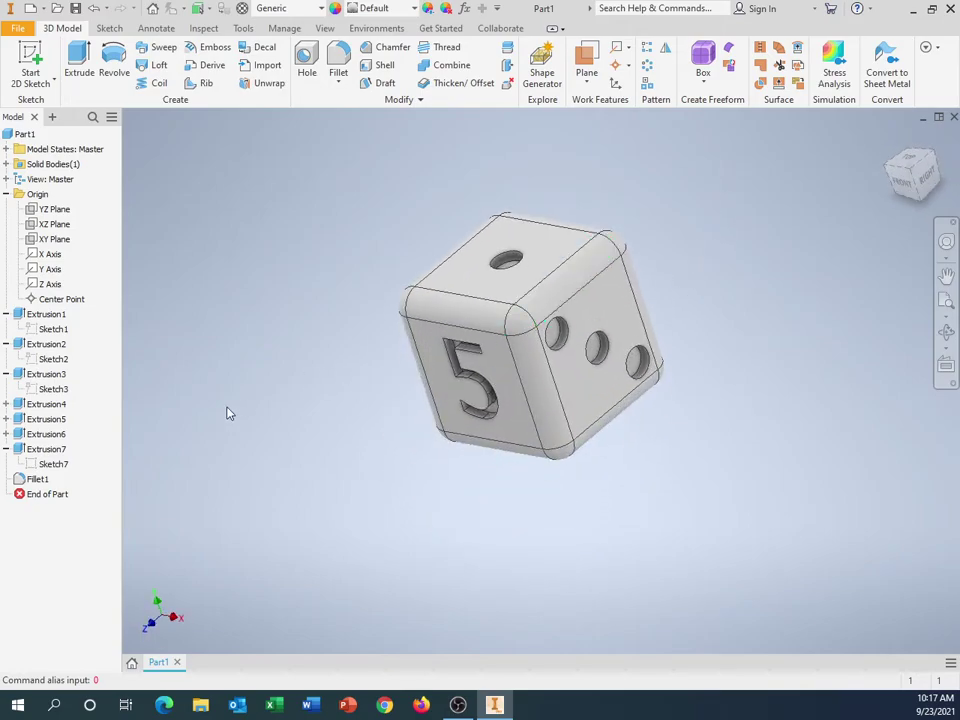
- Try changing Fillet1's radius to 5 mm and dismiss the resulting failure
double_click(37, 481)
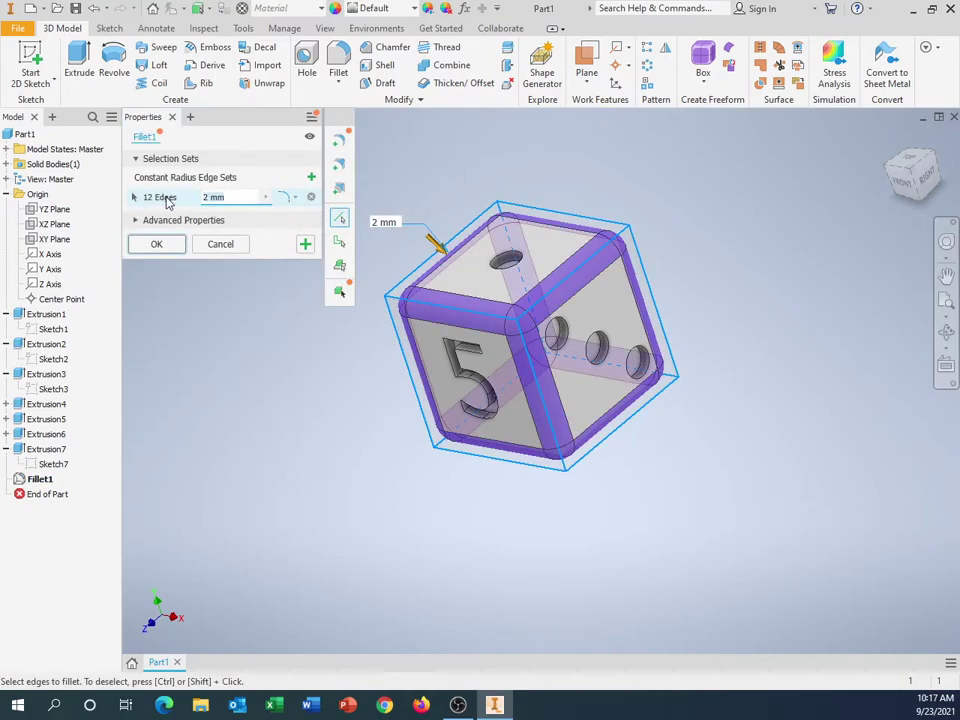
text(5)
click(156, 246)
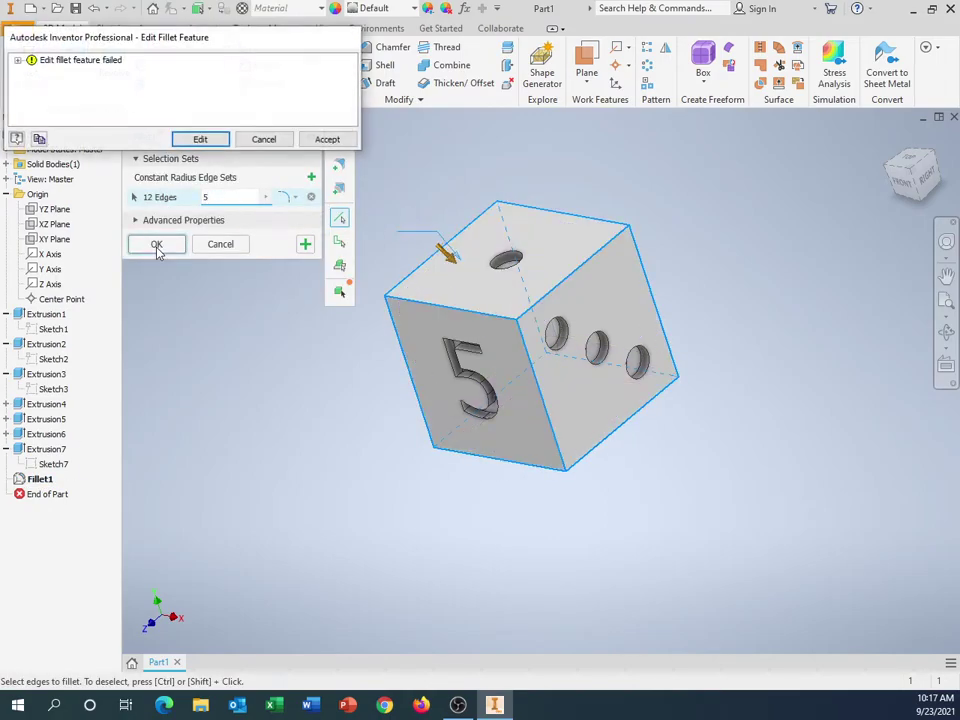
click(256, 140)
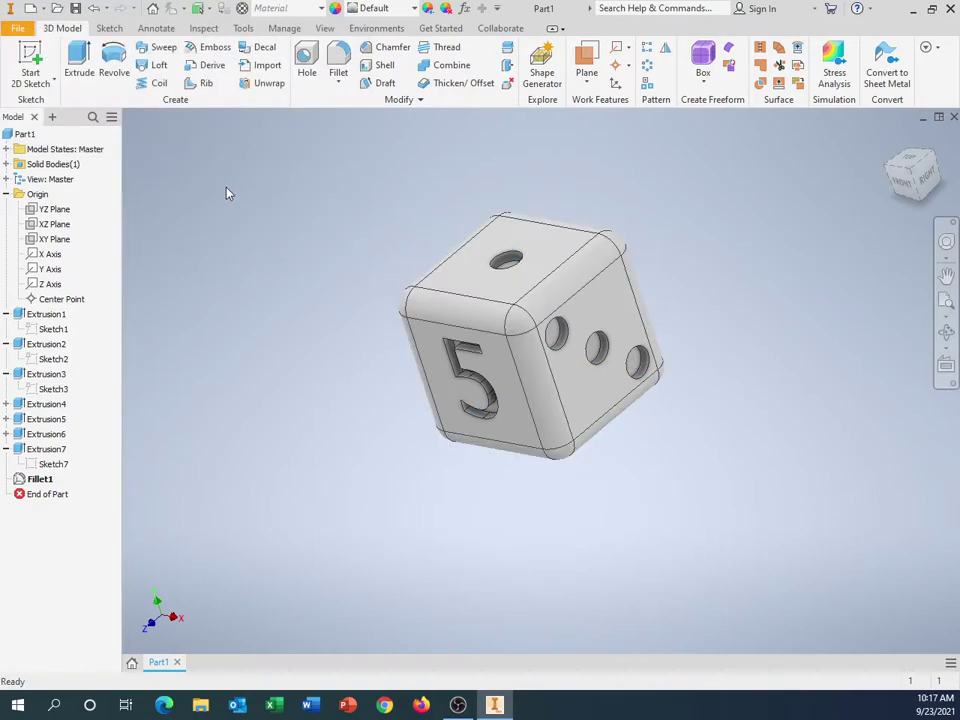
- Re-edit Fillet1 with a smaller radius, leaving every edge rounded at 2 mm
double_click(38, 479)
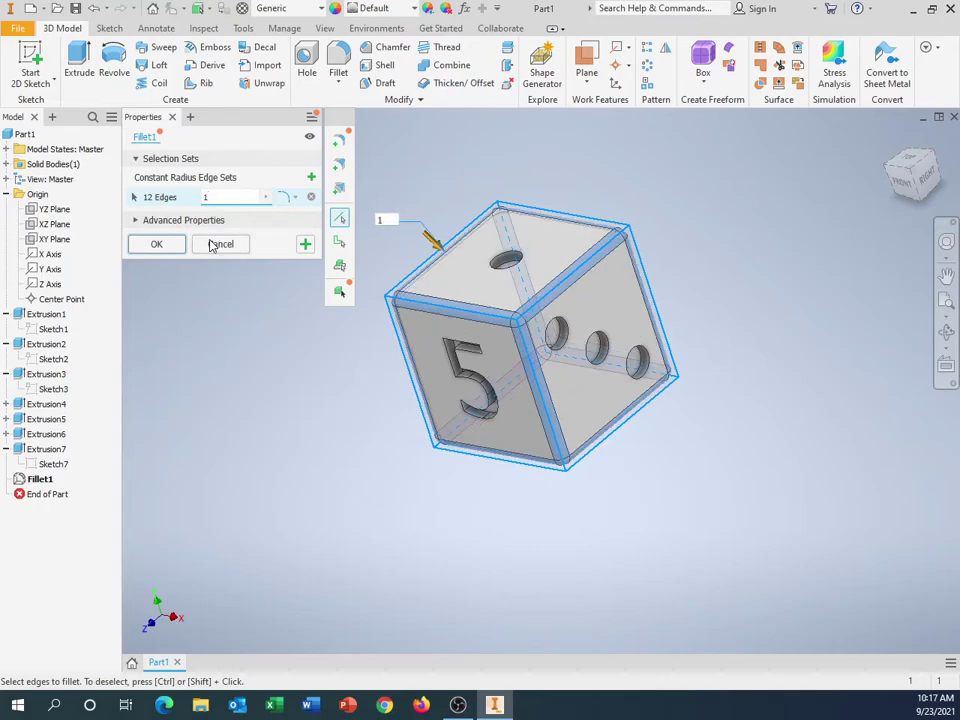
click(157, 245)
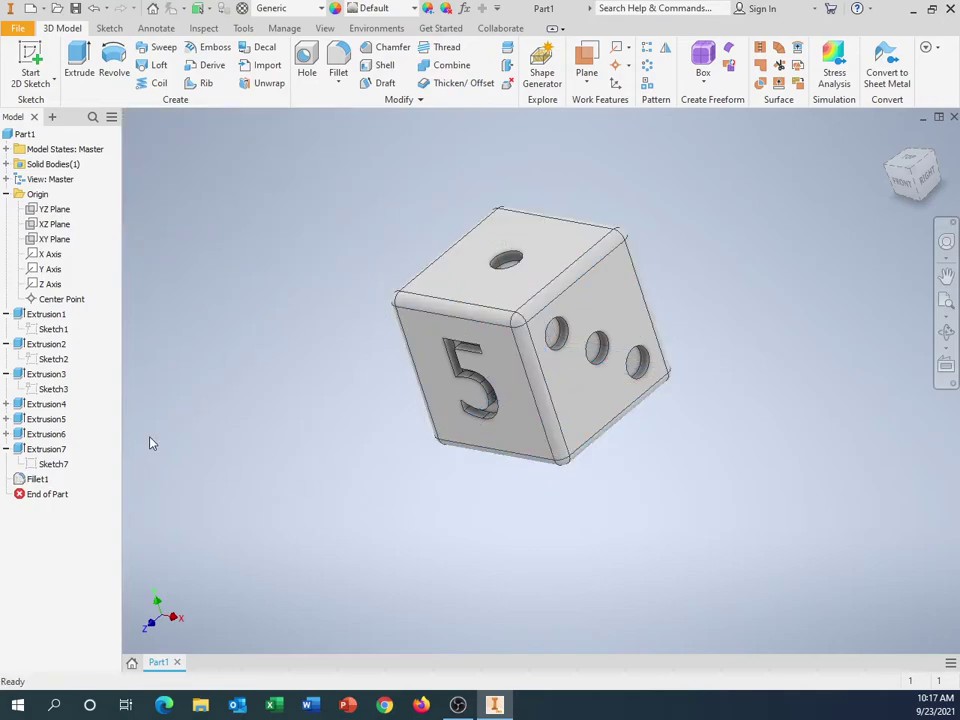
double_click(30, 479)
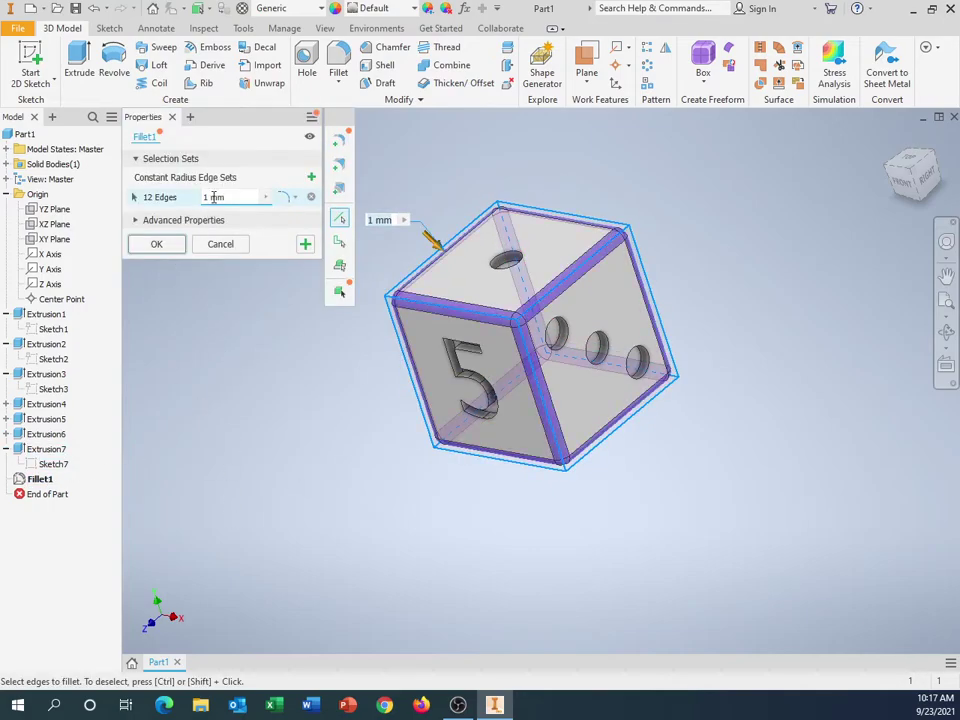
click(165, 244)
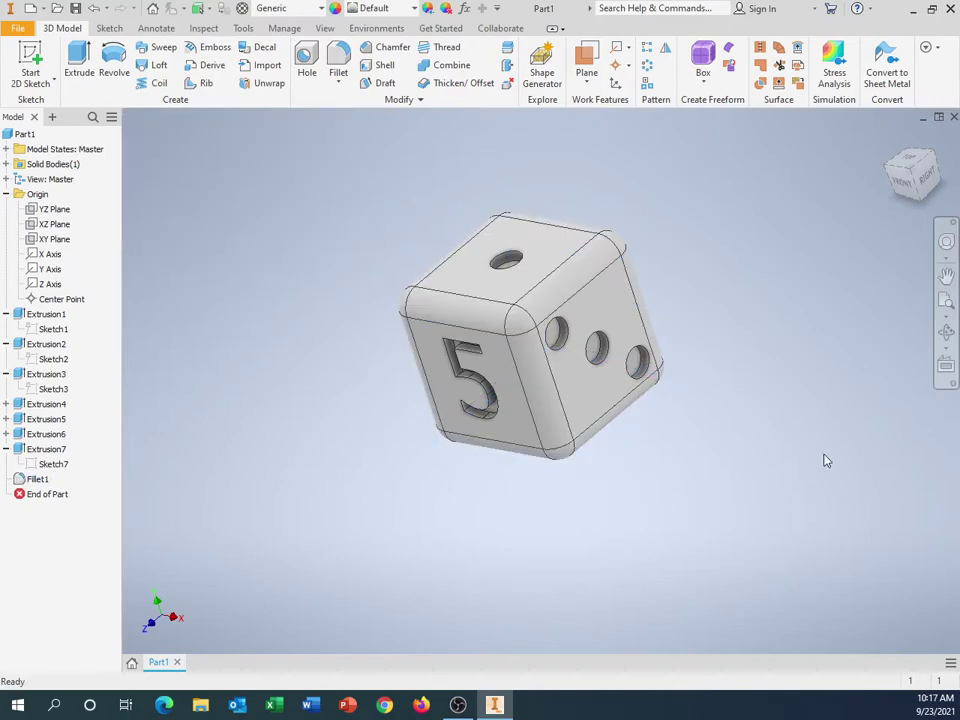
middle_drag(826, 461, 705, 320)
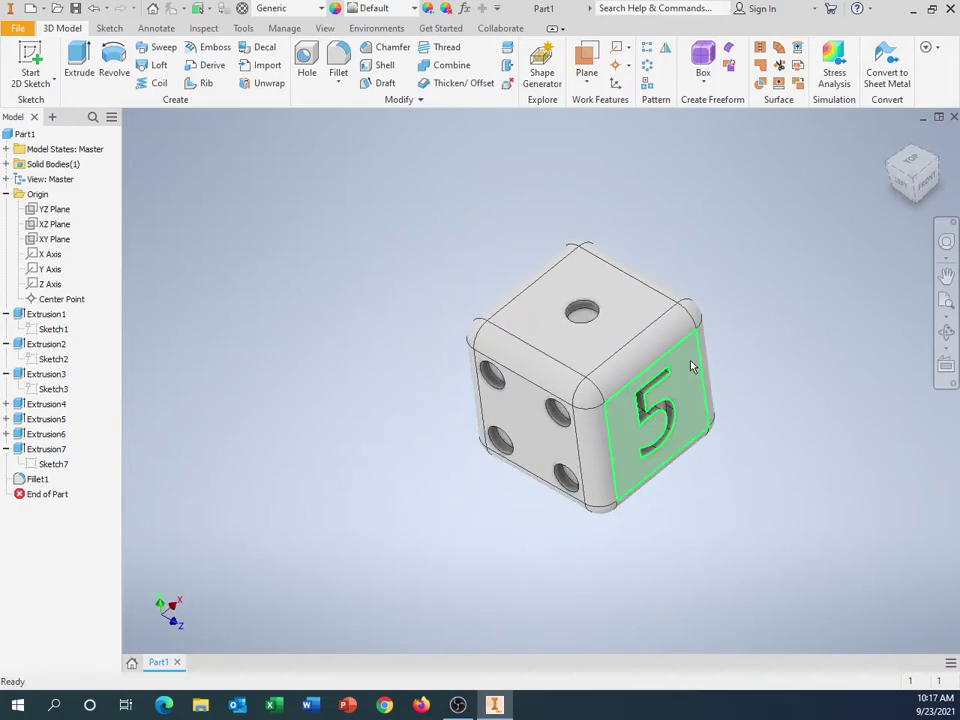
- Open the Quick Access Toolbar appearance list and scroll toward Aluminum - Dark
click(414, 9)
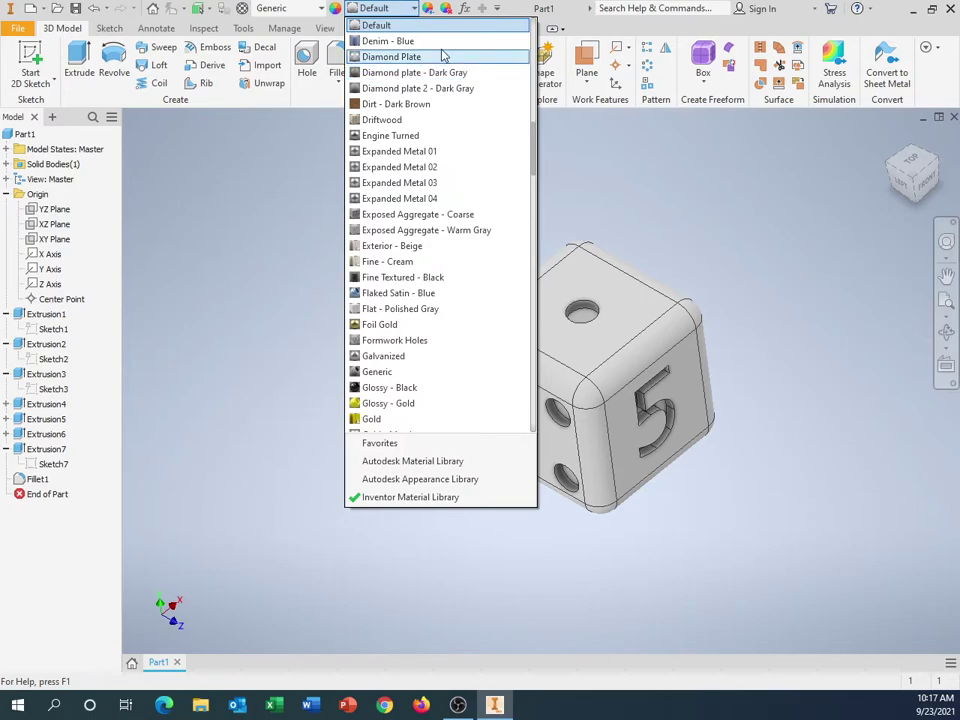
drag(534, 150, 547, 43)
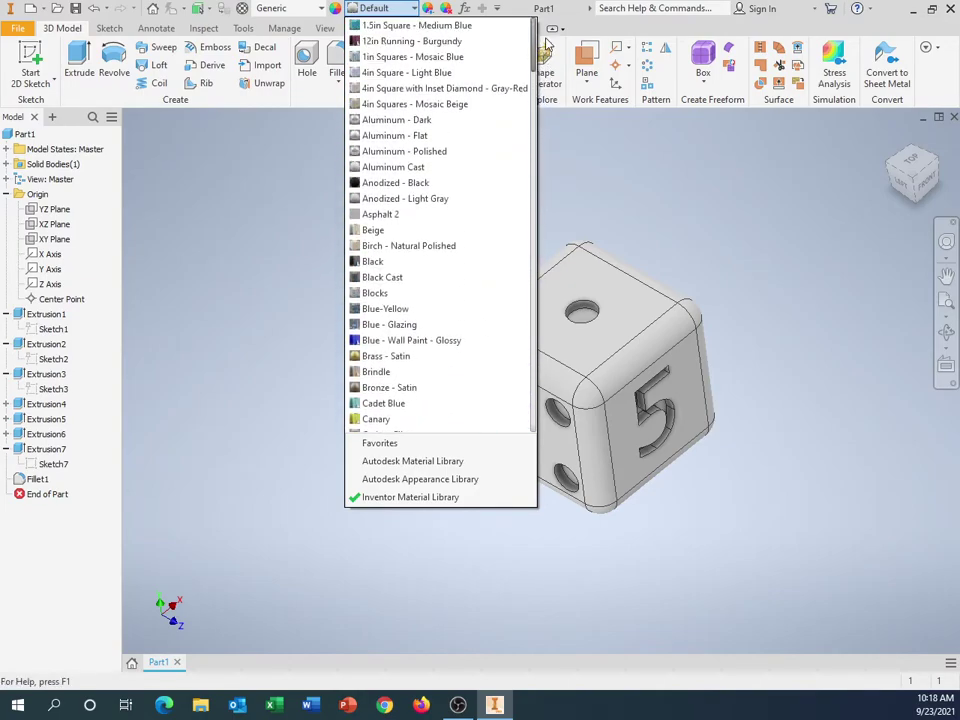
- Try the Aluminum - Dark and Clear - Blue appearances on the die
click(401, 120)
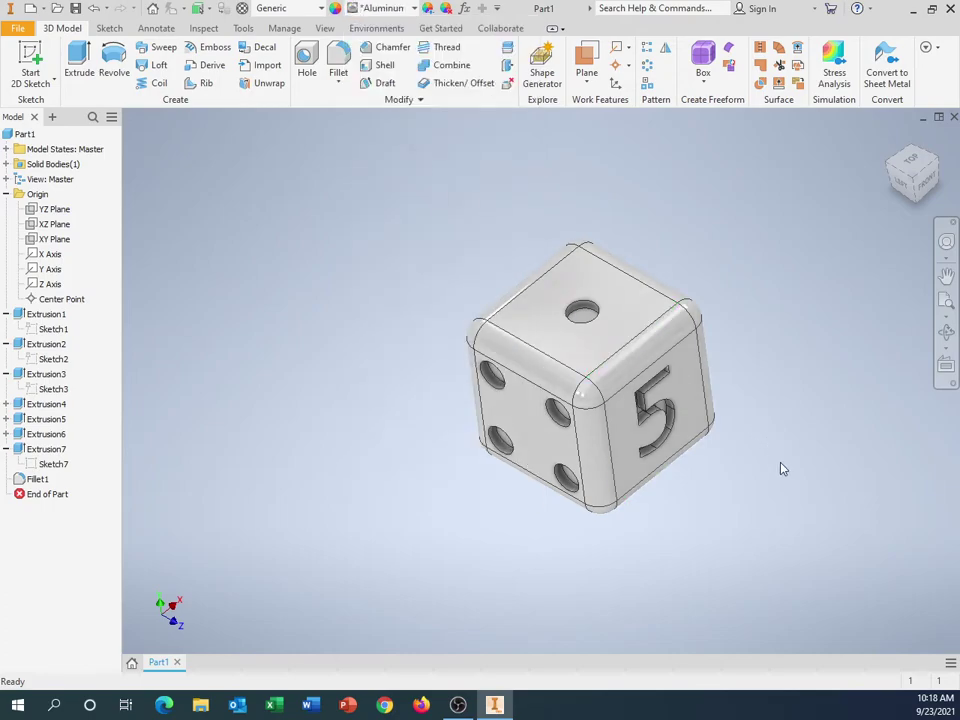
shift+middle_drag(773, 470, 595, 418)
click(409, 10)
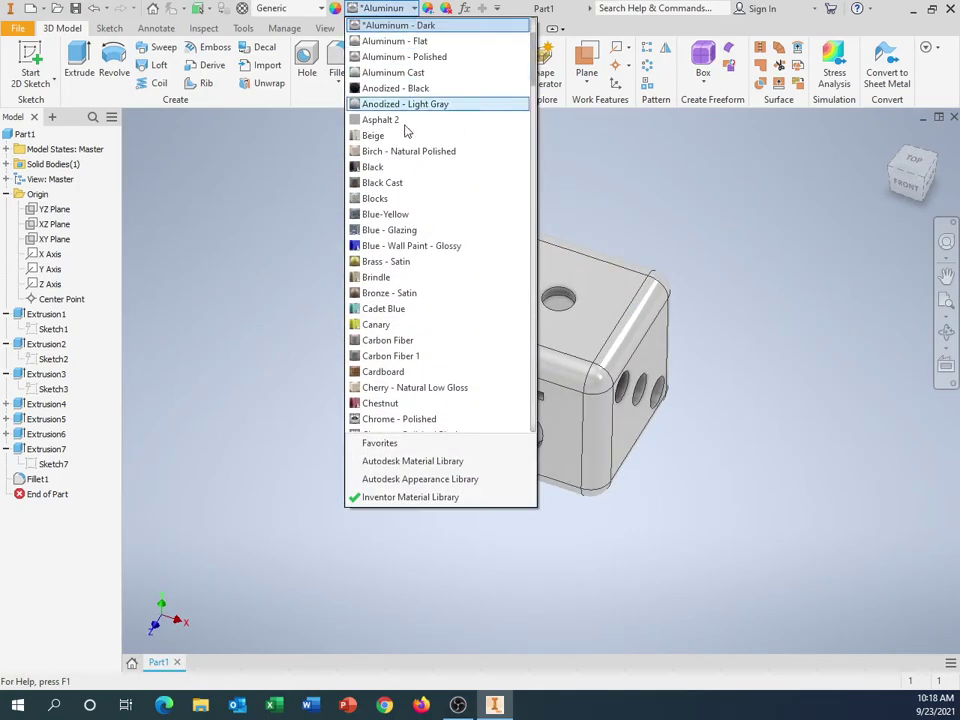
scroll(420, 318, down, 6)
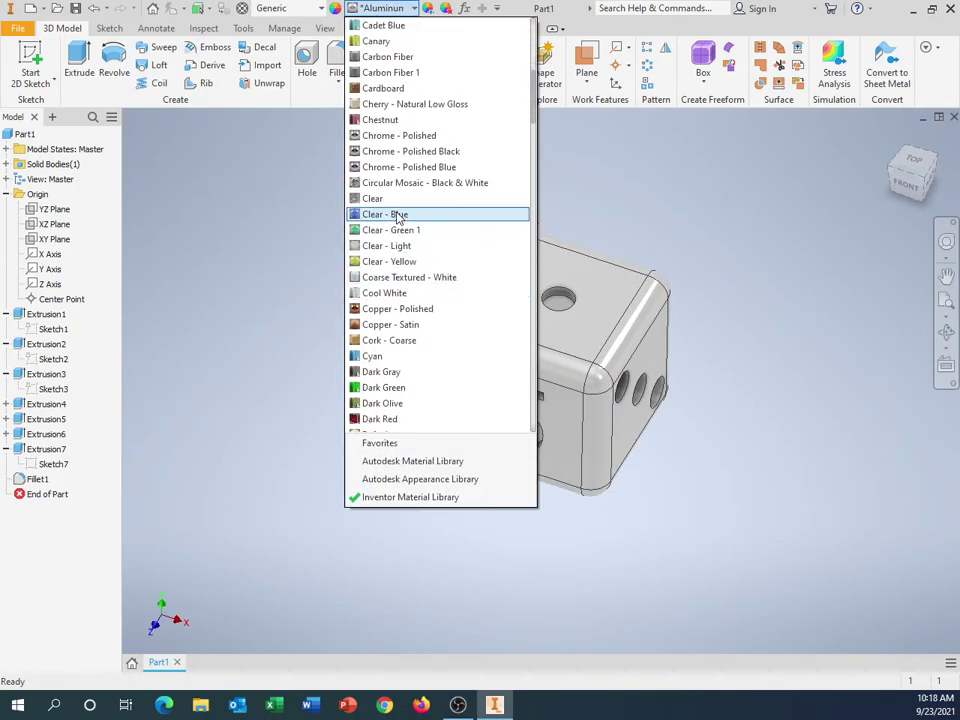
click(385, 214)
shift+middle_drag(713, 443, 760, 480)
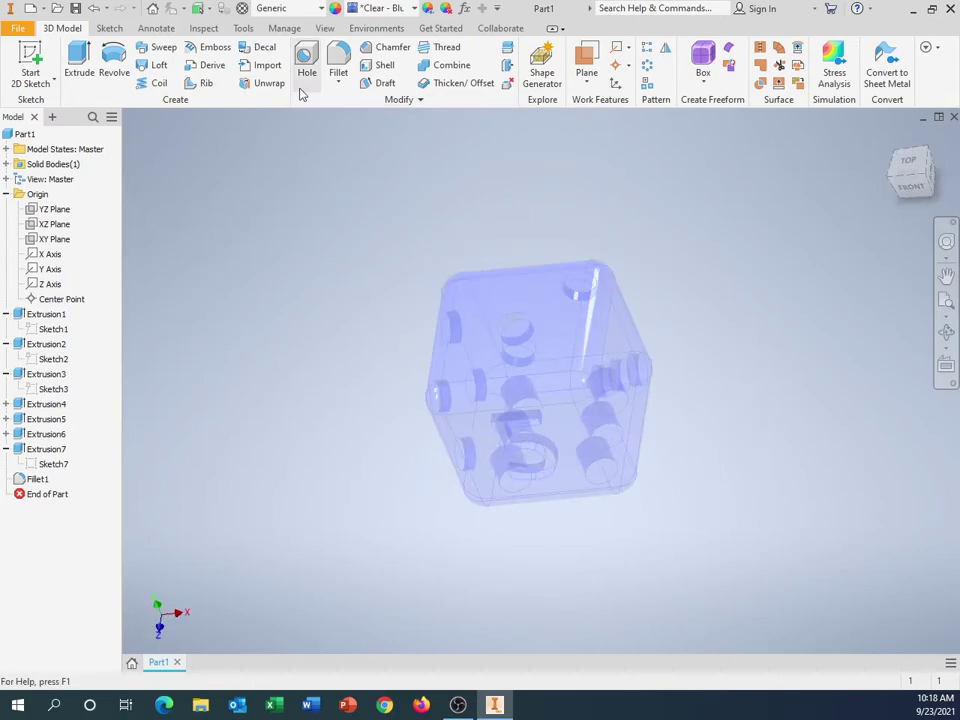
- Apply the Glossy - Gold appearance and inspect the yellow die from several angles
click(415, 9)
scroll(400, 300, down, 7)
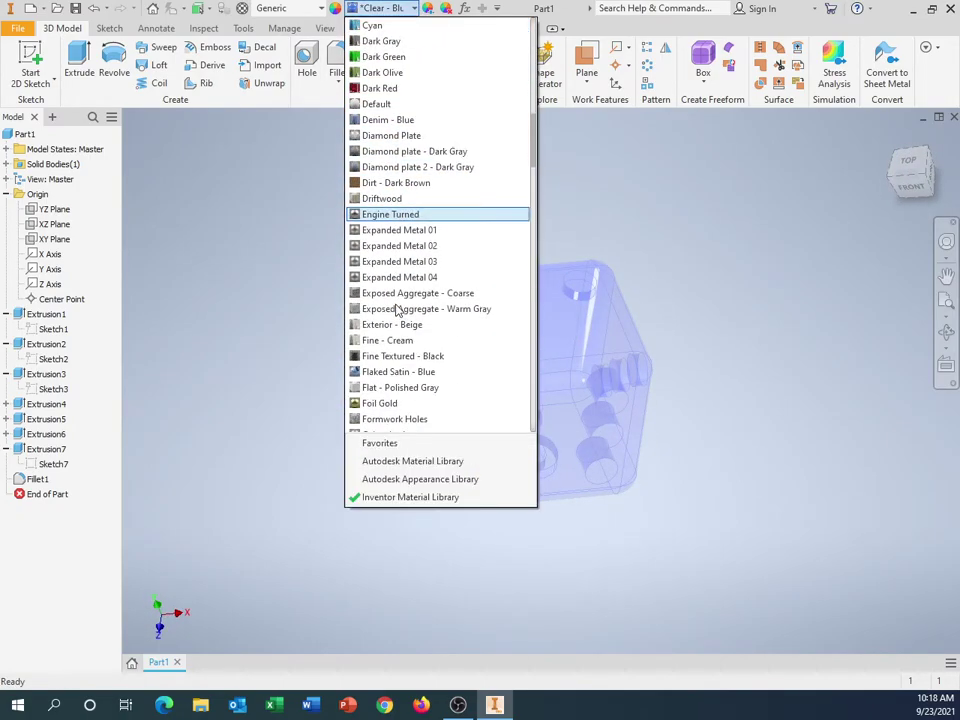
click(395, 293)
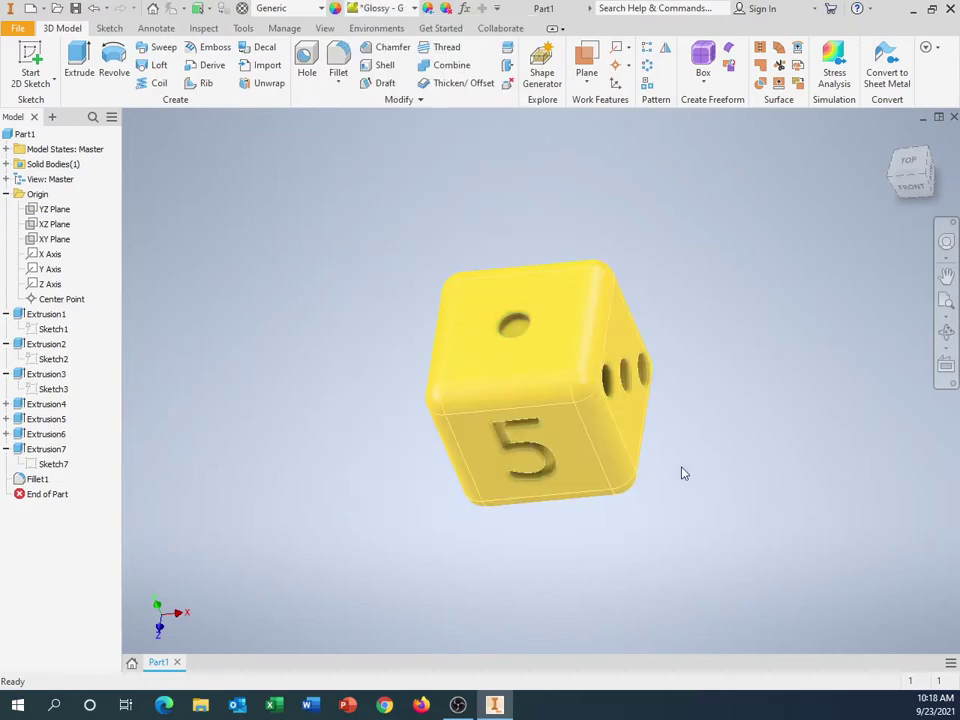
shift+middle_drag(681, 471, 625, 255)
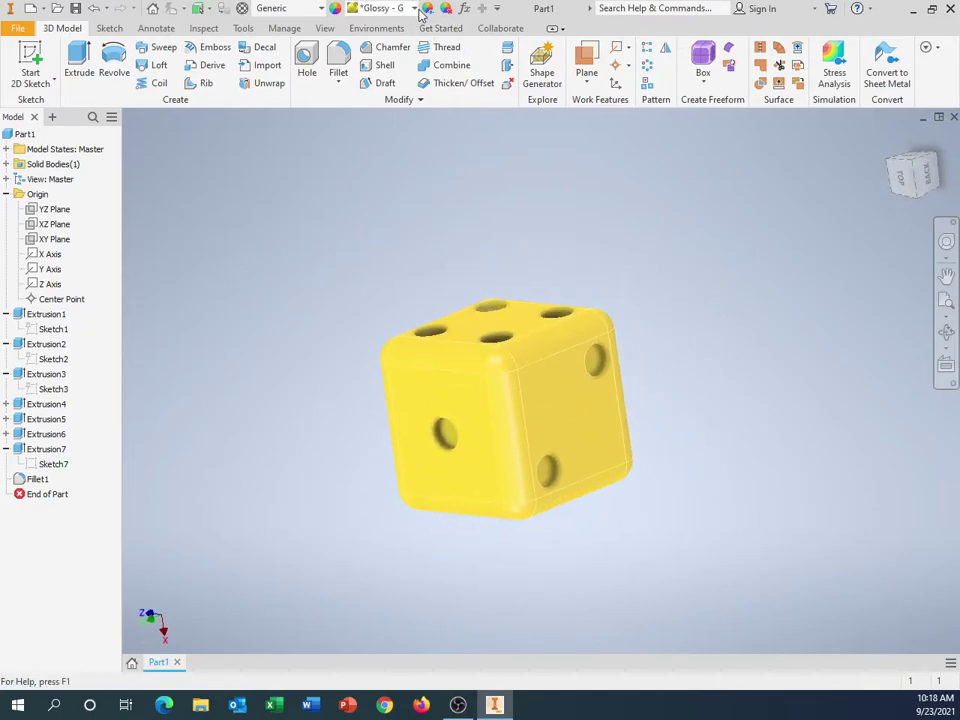
scroll(529, 379, up, 5)
scroll(529, 379, down, 8)
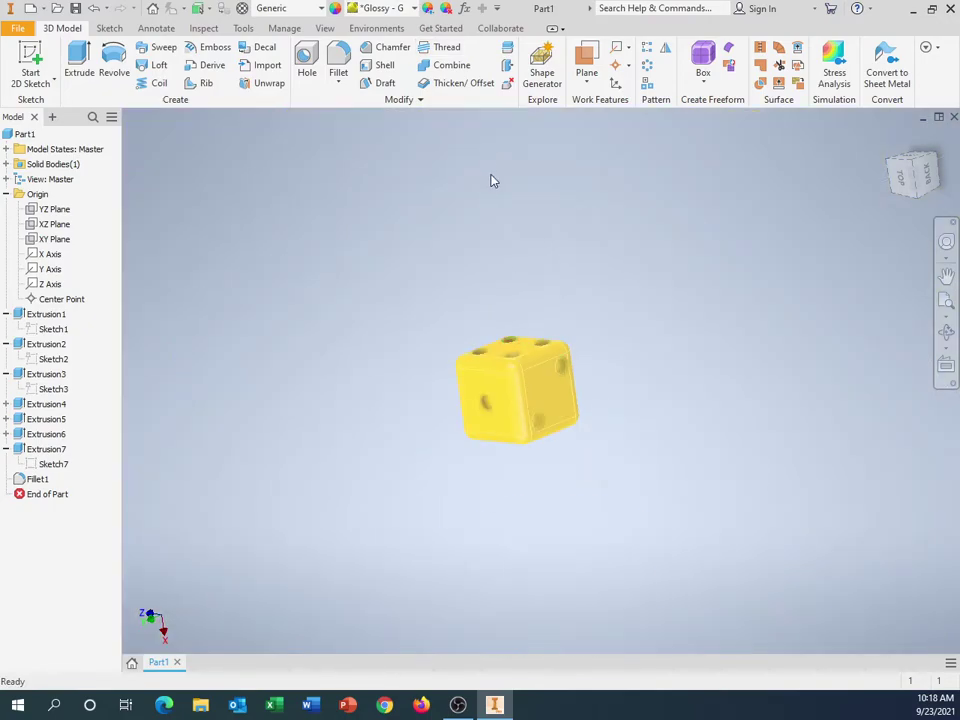
scroll(519, 357, up, 4)
middle_drag(519, 357, 510, 189)
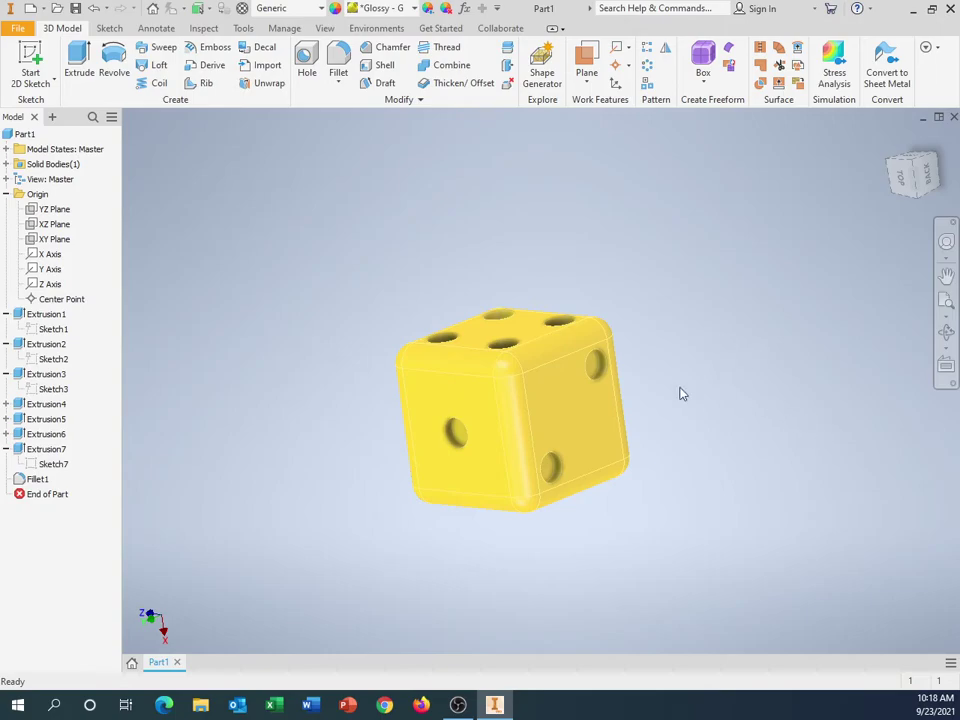
middle_drag(681, 394, 441, 267)
scroll(587, 445, down, 4)
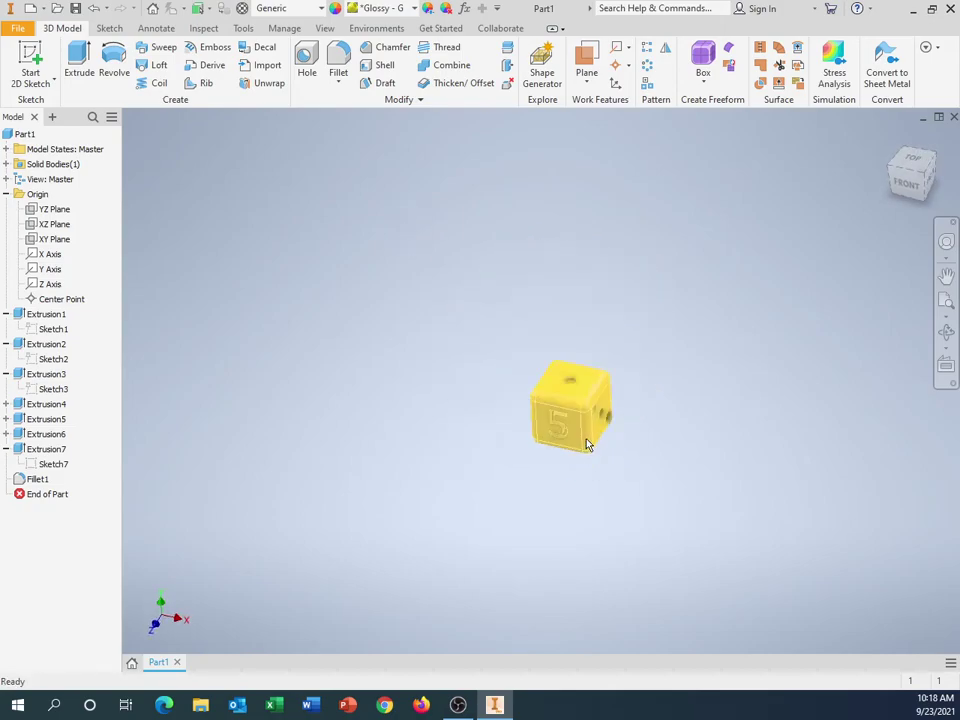
scroll(613, 390, up, 6)
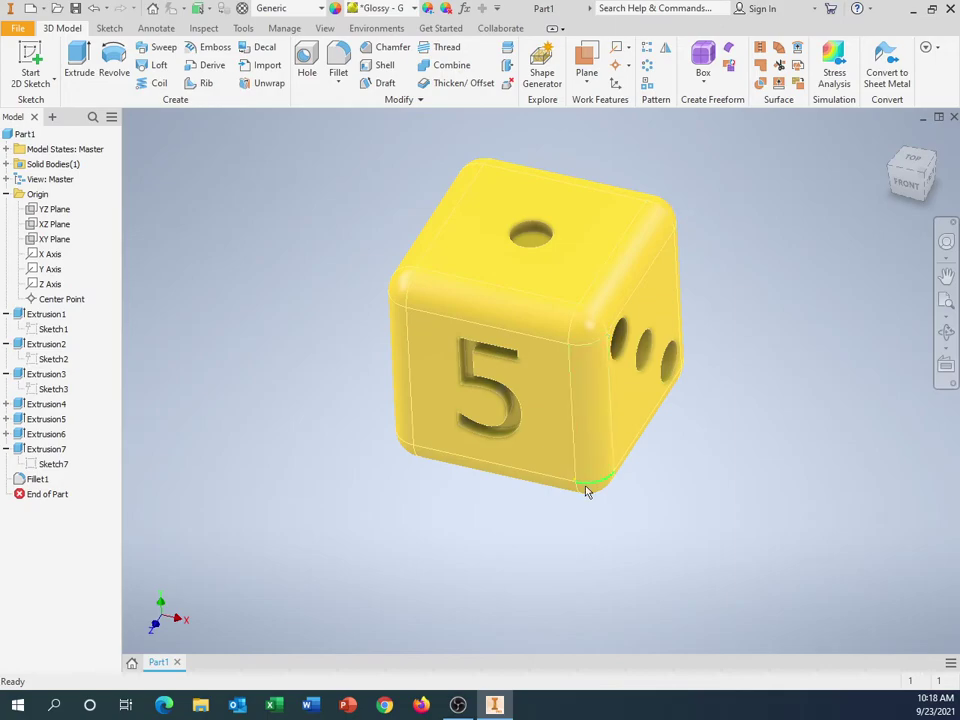
- Switch the visual style to Shaded with Hidden Edges and inspect the die
click(325, 29)
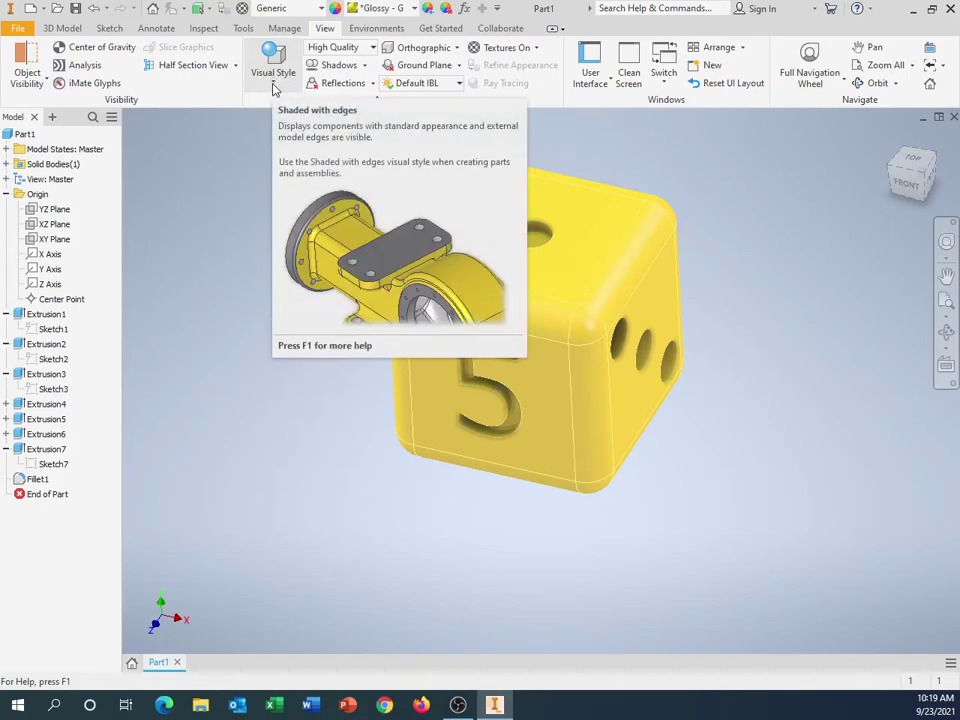
click(276, 86)
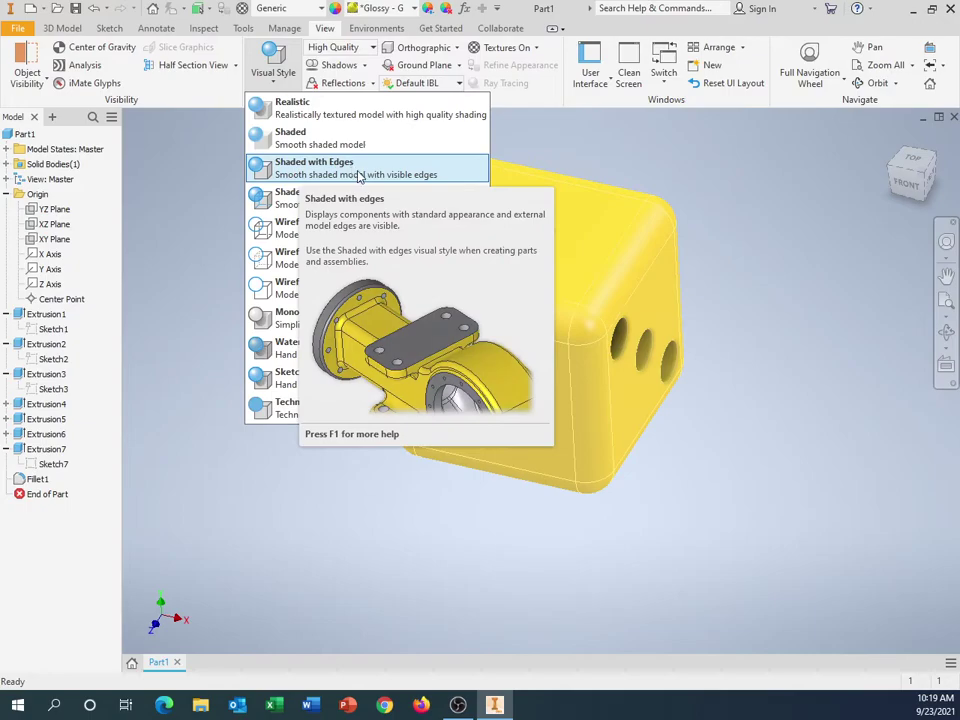
click(294, 206)
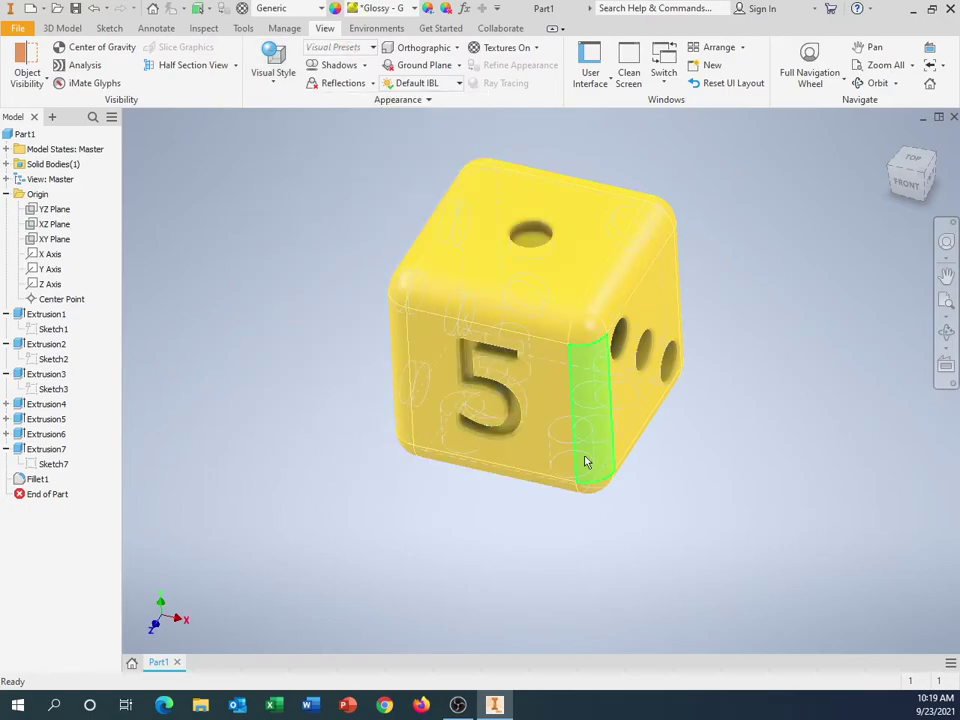
scroll(585, 459, down, 5)
scroll(482, 446, down, 5)
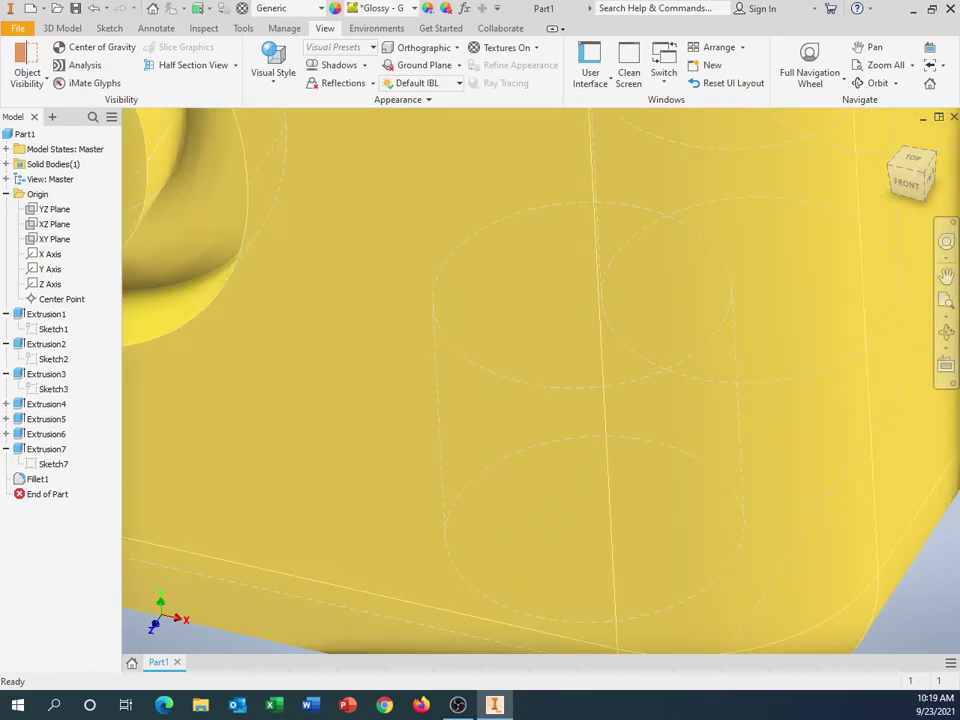
scroll(780, 501, up, 10)
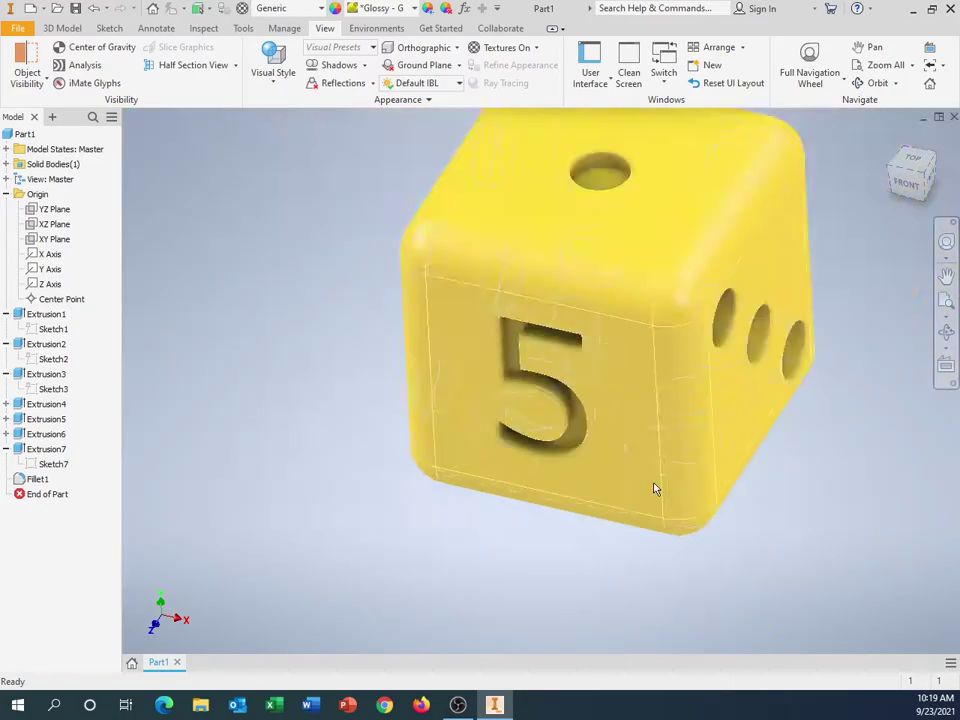
scroll(279, 231, up, 5)
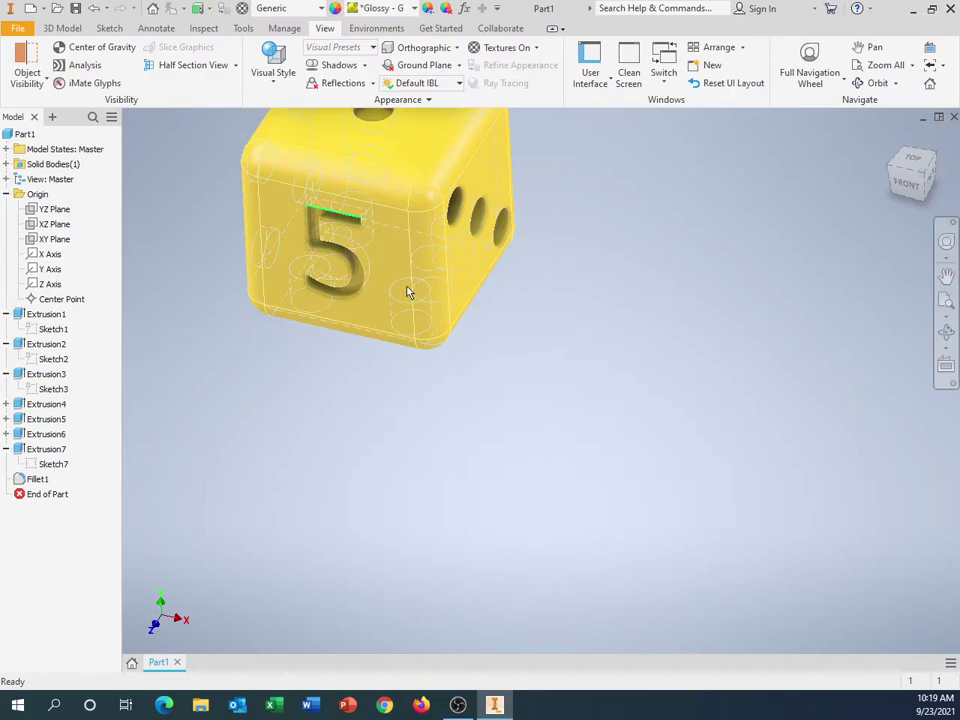
middle_drag(565, 425, 640, 520)
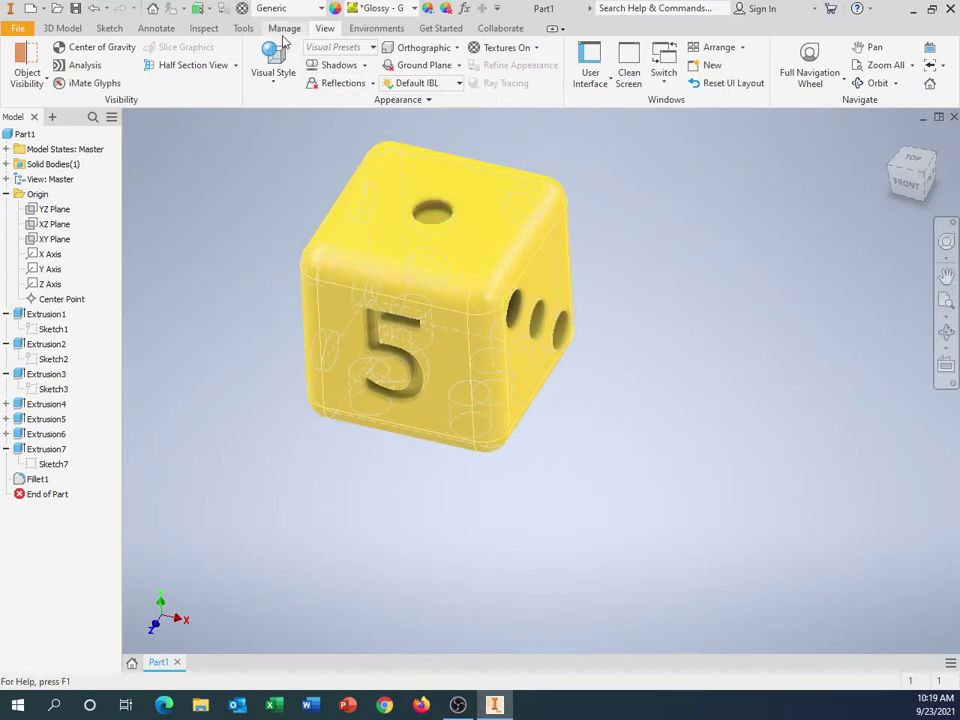
- Return the visual style to Shaded with Edges, turning the 5 face forward
click(273, 86)
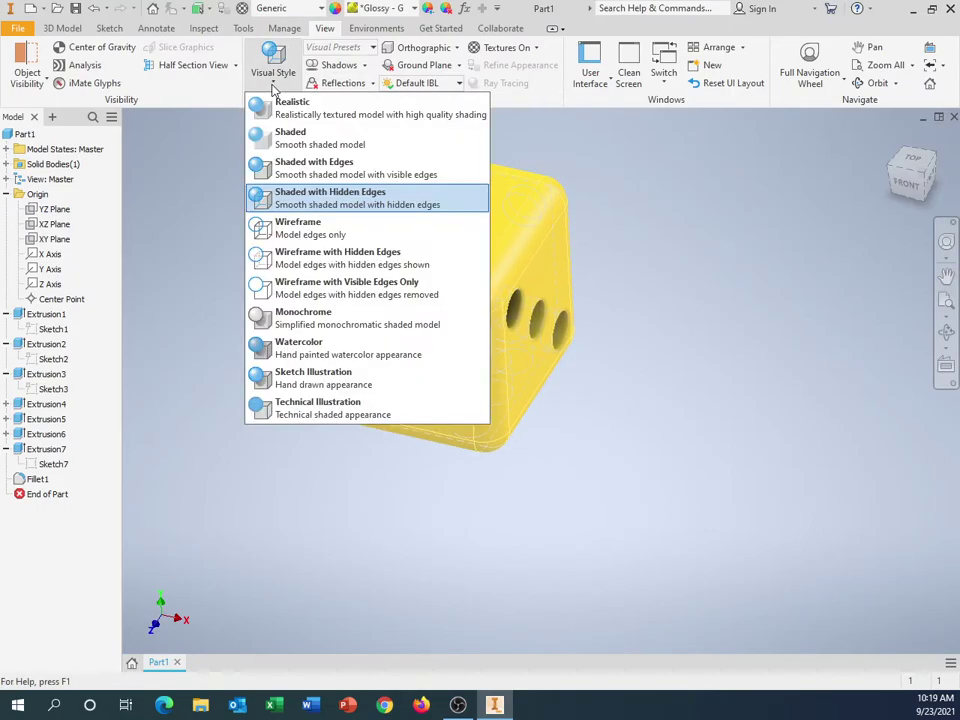
click(300, 168)
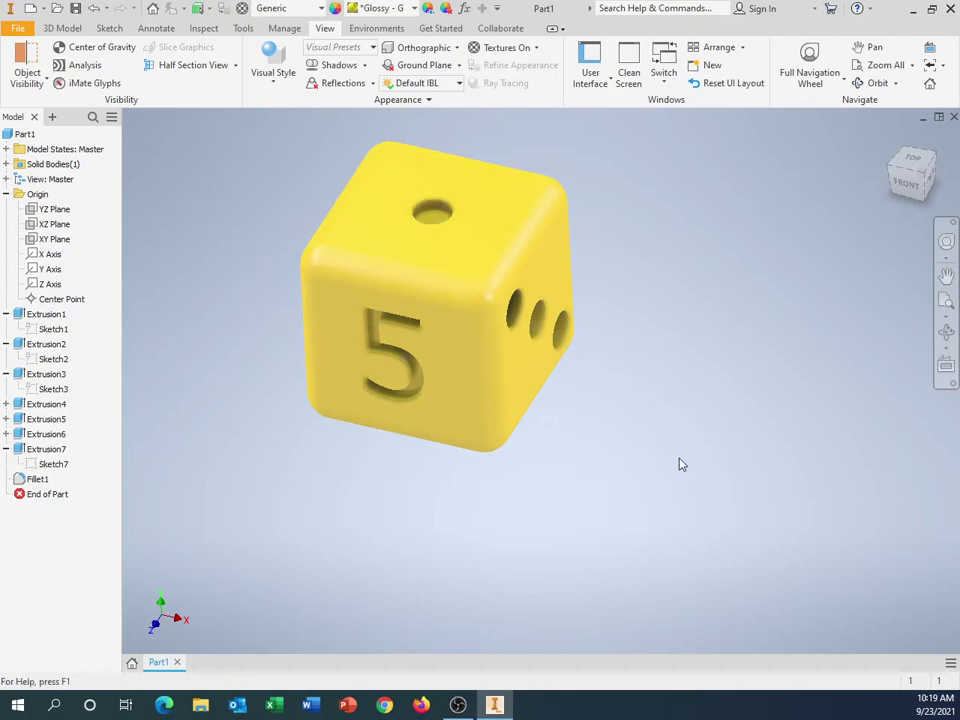
shift+middle_drag(679, 464, 515, 300)
- Set the visual style to Realistic and view the die's 4 and 1 faces
click(274, 84)
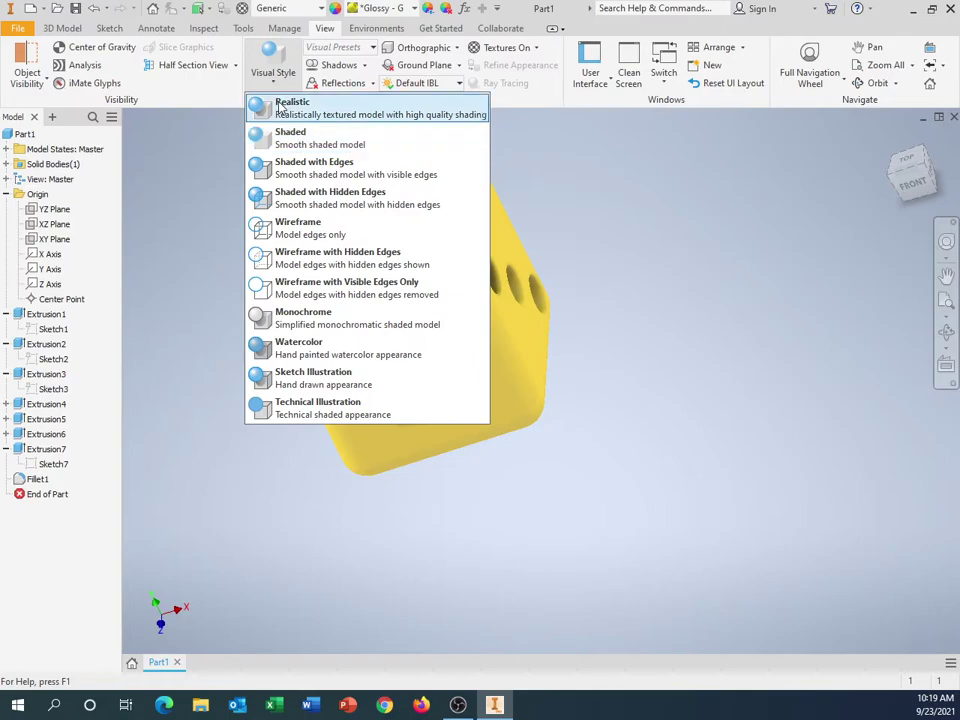
click(303, 110)
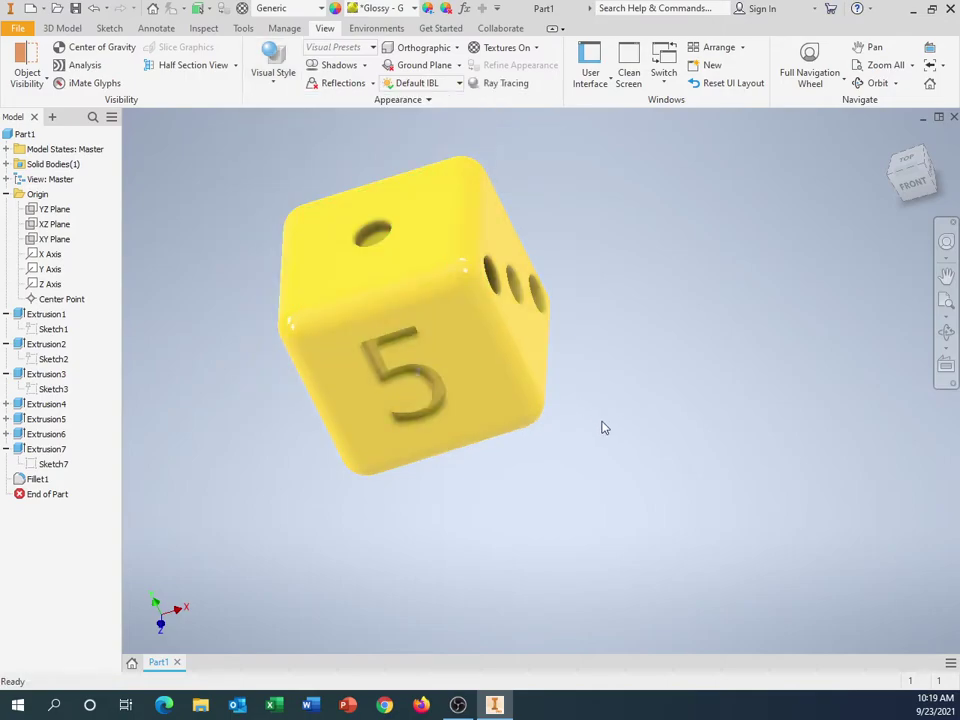
shift+middle_drag(603, 428, 665, 416)
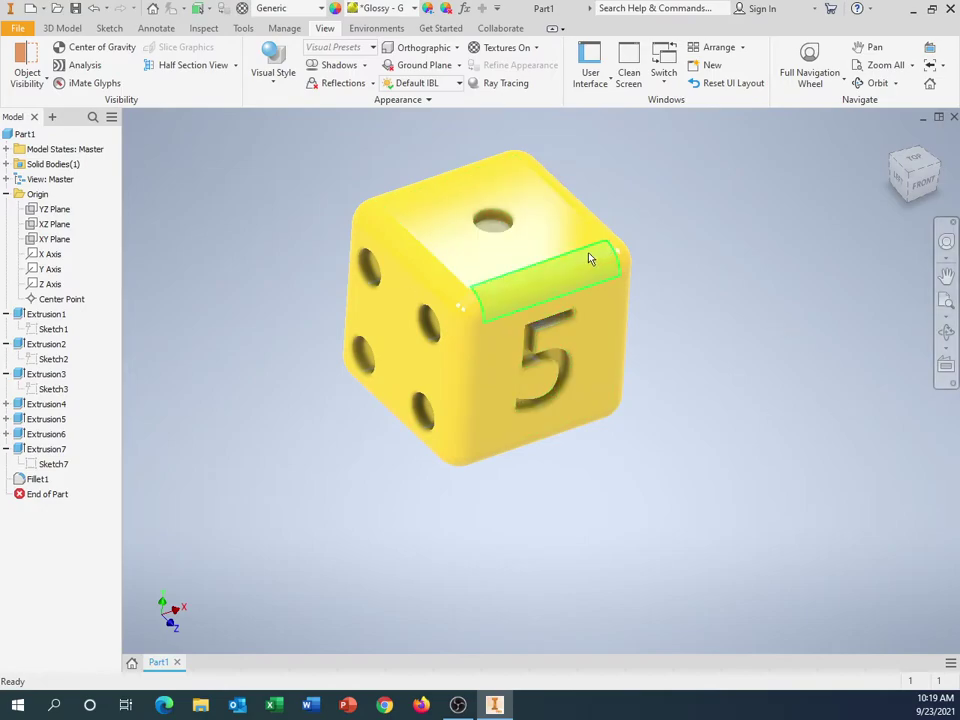
shift+middle_drag(774, 416, 879, 474)
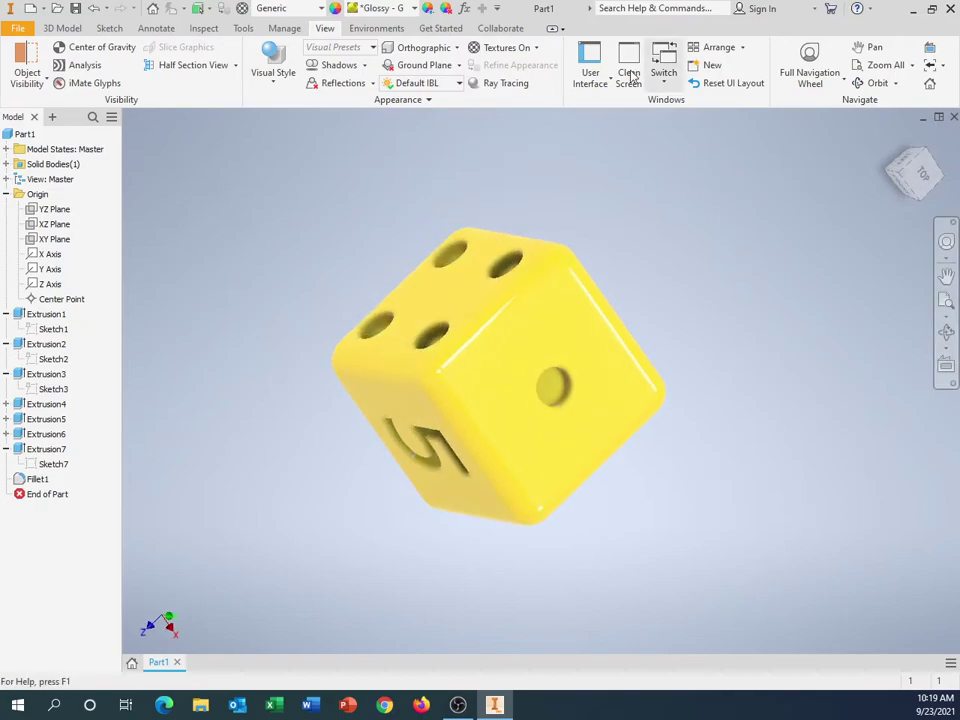
- Orbit the Realistic die to review its 5, 6, 3 and 2 faces
shift+middle_drag(681, 450, 651, 435)
scroll(497, 375, up, 5)
scroll(553, 377, down, 5)
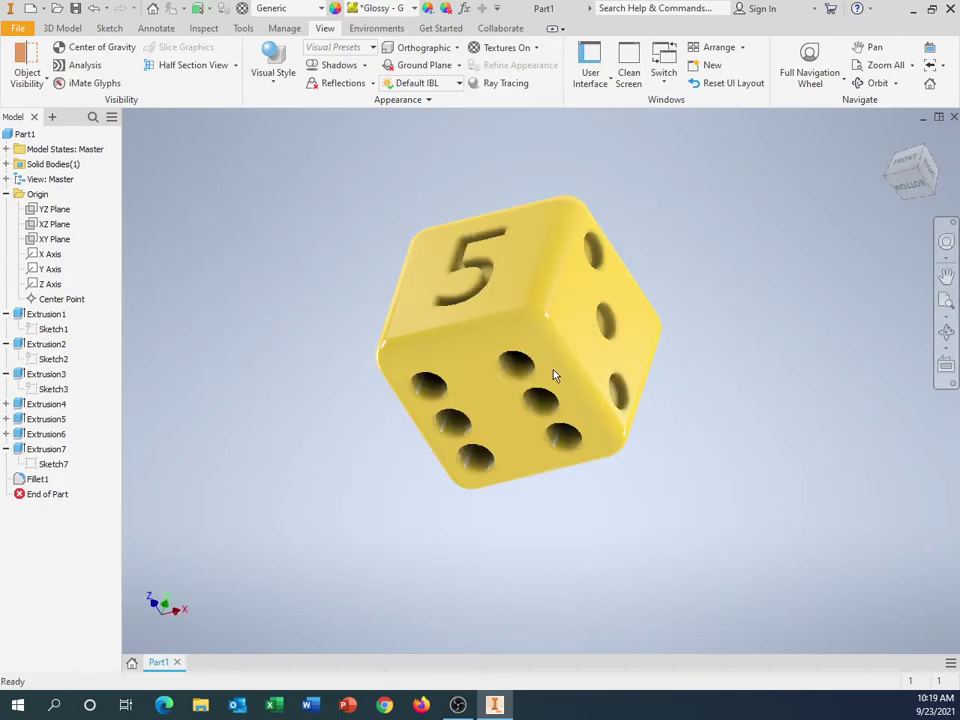
mouse_move(555, 377)
shift+middle_drag(762, 382, 472, 308)
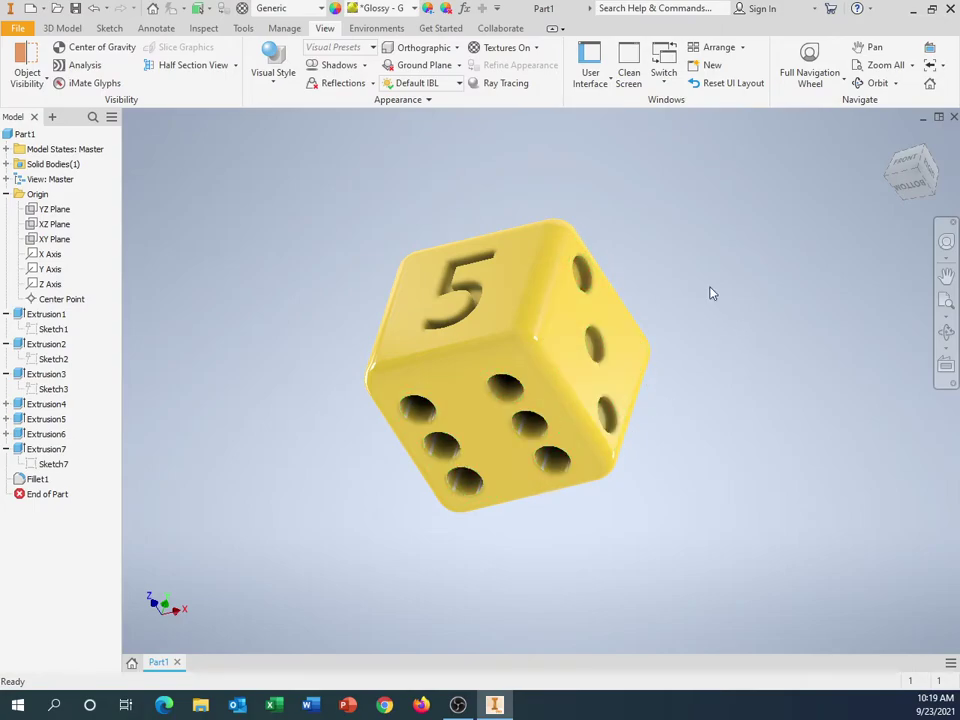
shift+middle_drag(740, 337, 575, 400)
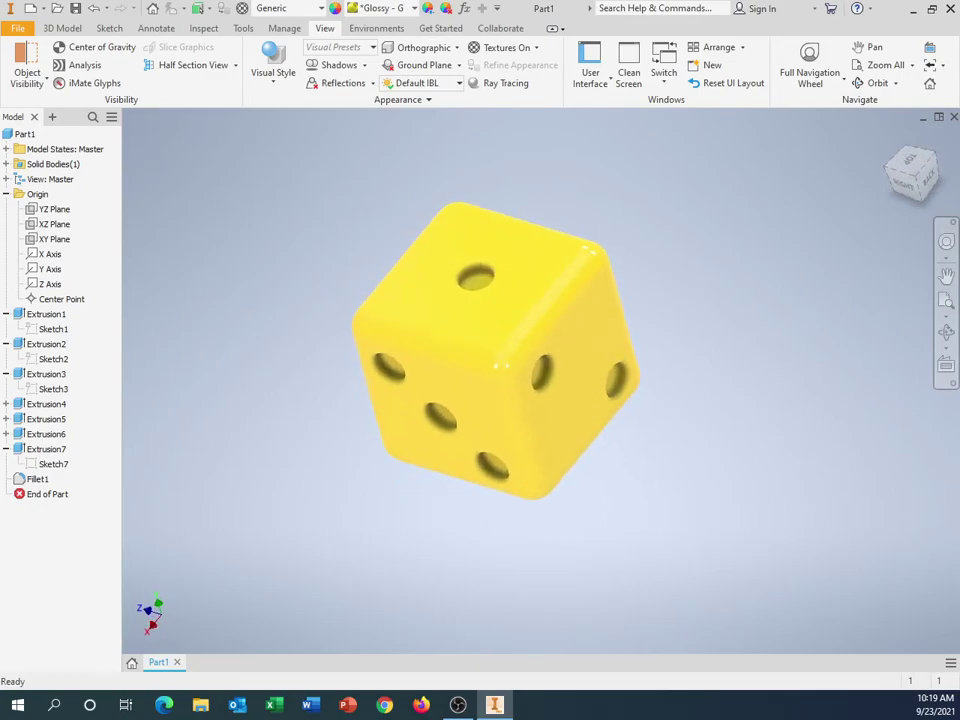